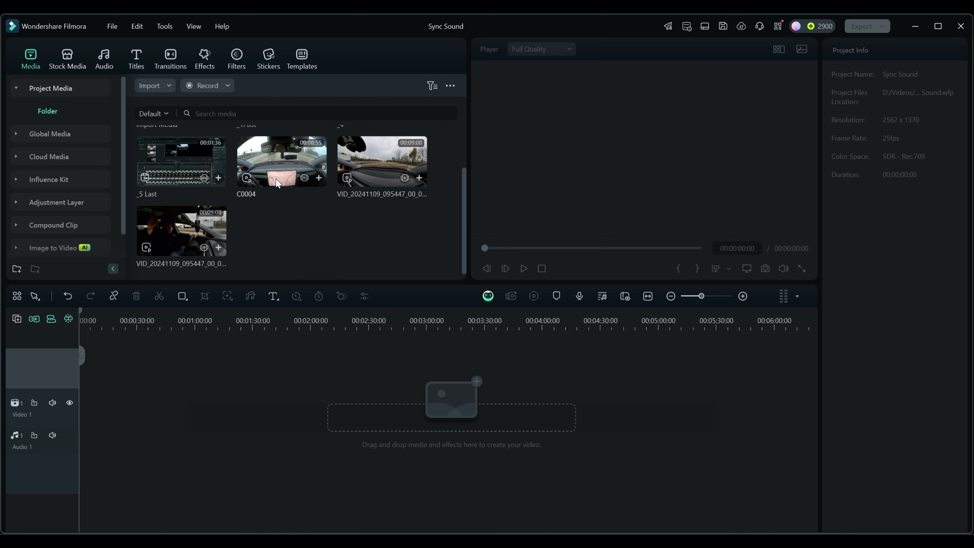
# Place the C0004 clip at the start of Video 1, matching the project to the media's 3840 x 2160 29.97fps.
pyautogui.click(268, 160)
pyautogui.moveTo(267, 159); pyautogui.dragTo(113, 401)
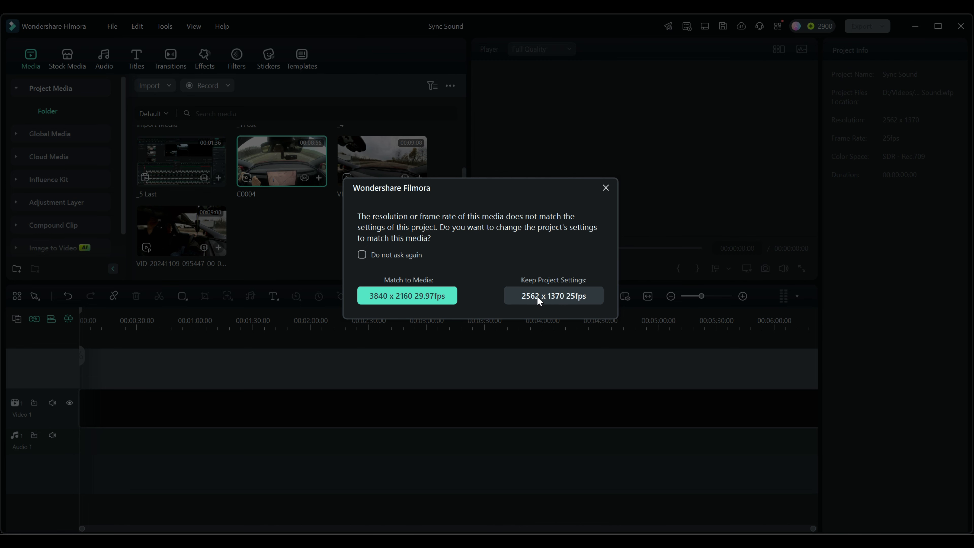
pyautogui.click(434, 297)
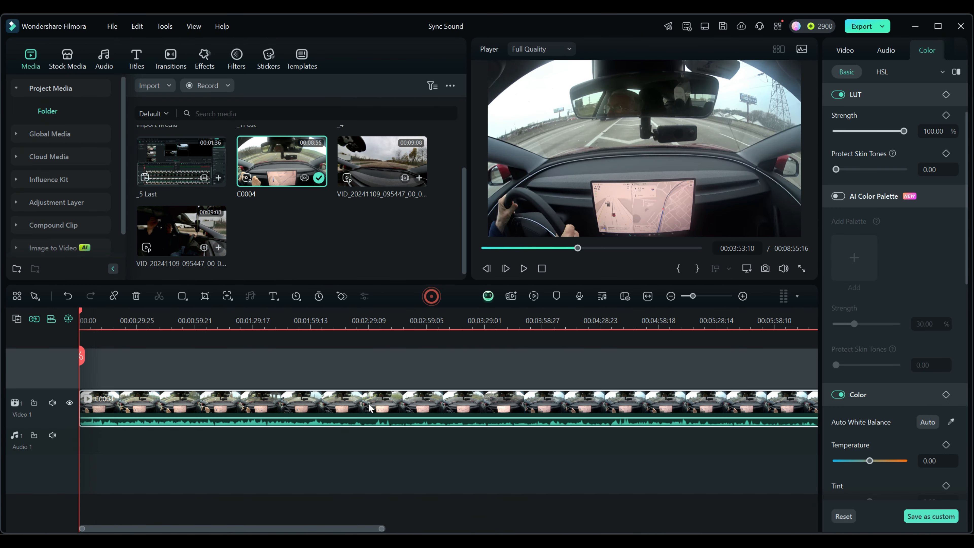
pyautogui.click(647, 297)
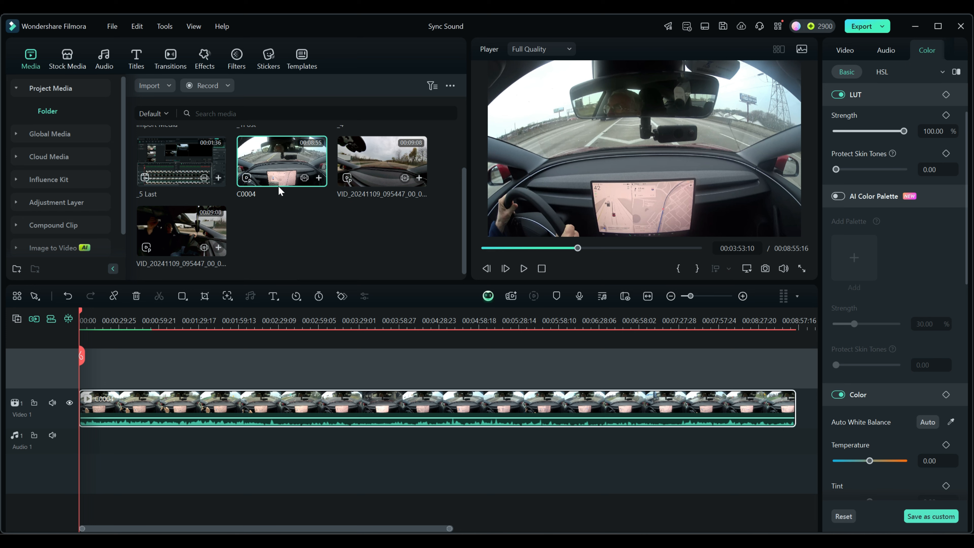
pyautogui.moveTo(575, 322); pyautogui.dragTo(484, 320)
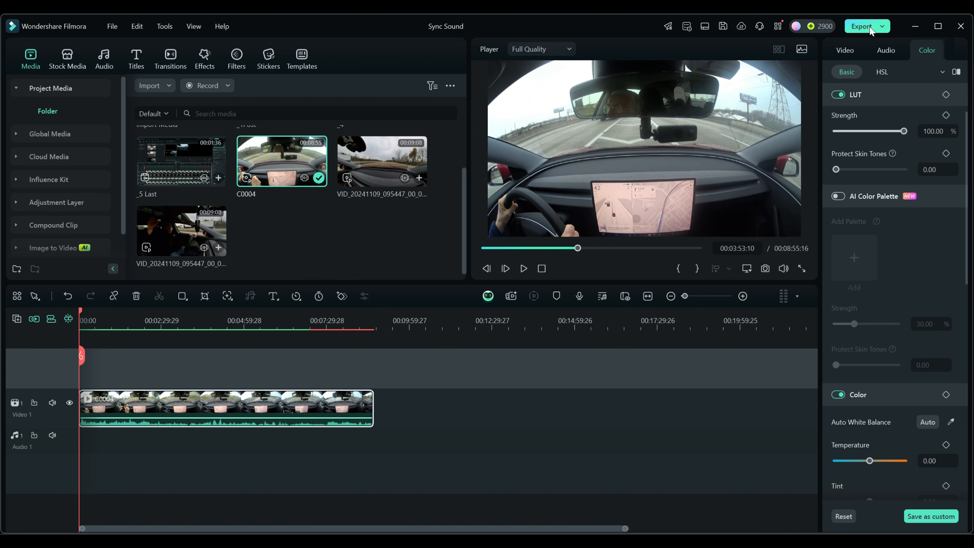
# Open the export settings for local output and set the format to MP3.
pyautogui.click(863, 26)
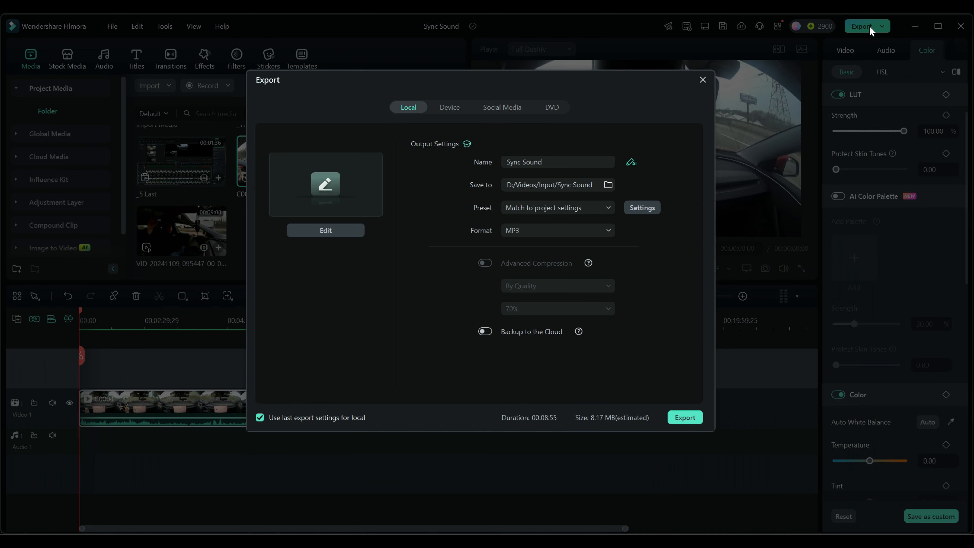
pyautogui.click(551, 231)
pyautogui.moveTo(613, 372); pyautogui.dragTo(598, 248)
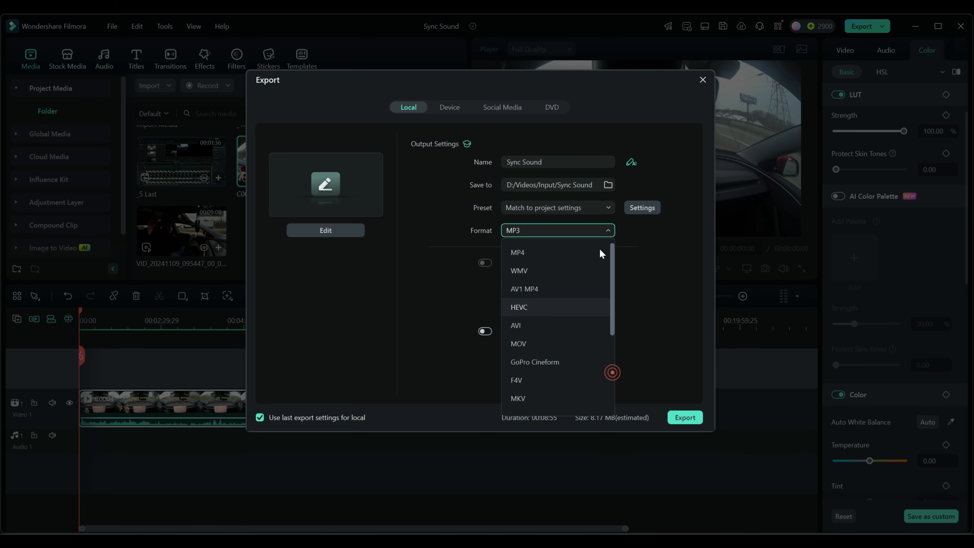
pyautogui.click(528, 253)
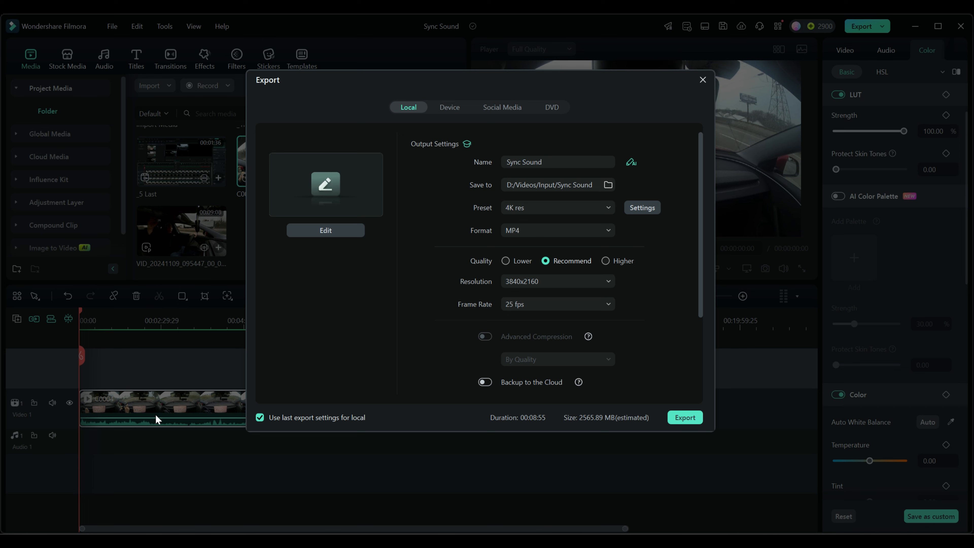
pyautogui.click(542, 231)
pyautogui.scroll(3, 537, 327)
pyautogui.click(521, 387)
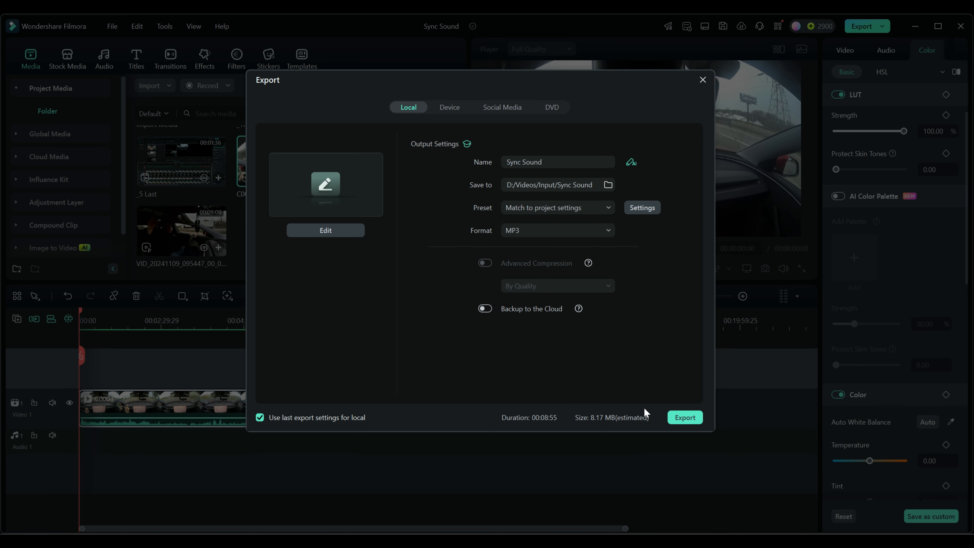
# Choose D:/Videos/Input/Sync Sound as the folder for the exported file.
pyautogui.click(608, 185)
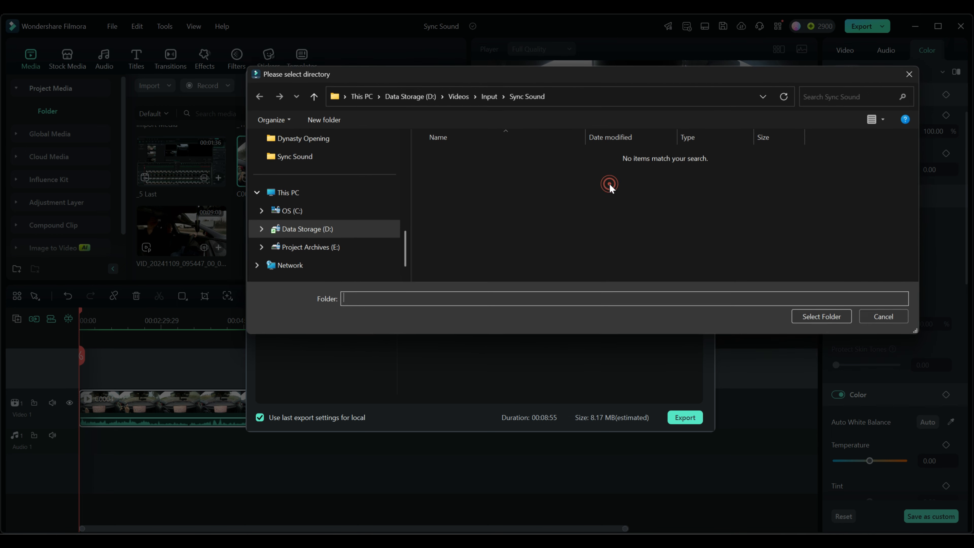
pyautogui.click(489, 96)
pyautogui.doubleClick(475, 210)
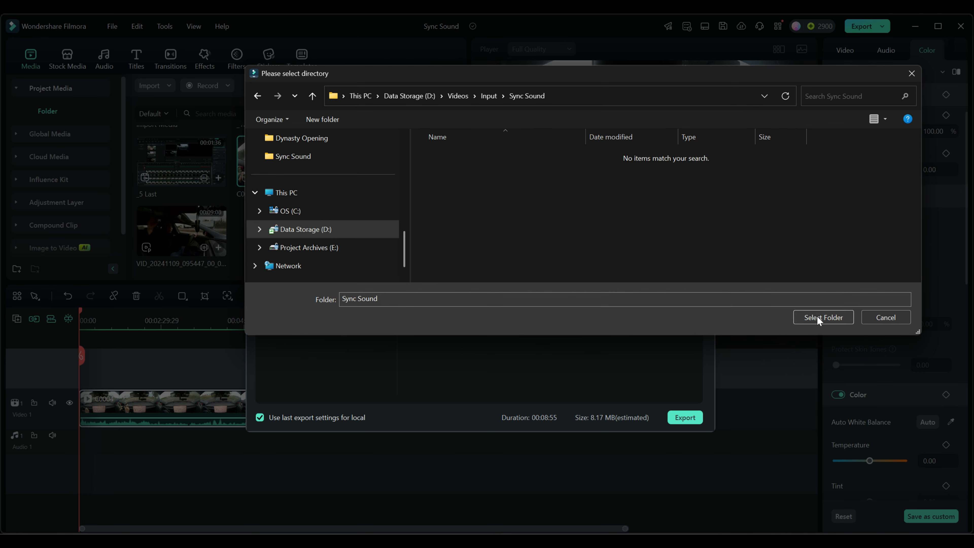
pyautogui.click(818, 319)
# Name the export "audio only" and export the timeline's sound as an MP3 file.
pyautogui.tripleClick(549, 162)
pyautogui.write('audio only')
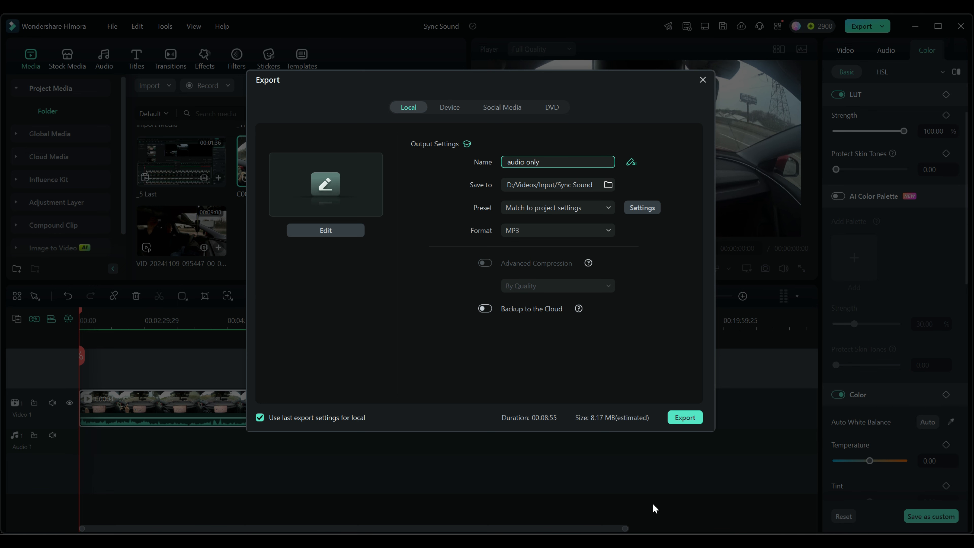
pyautogui.click(685, 417)
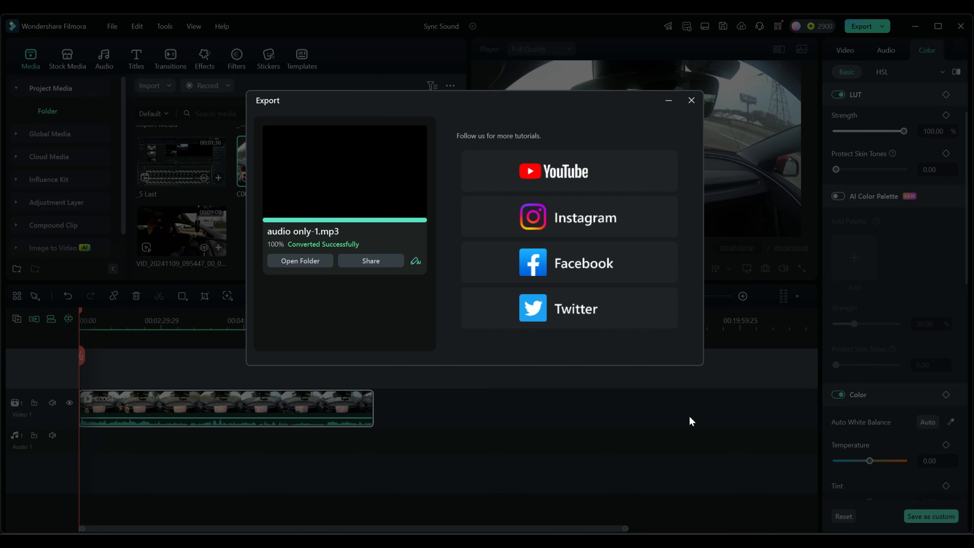
pyautogui.press('Escape')
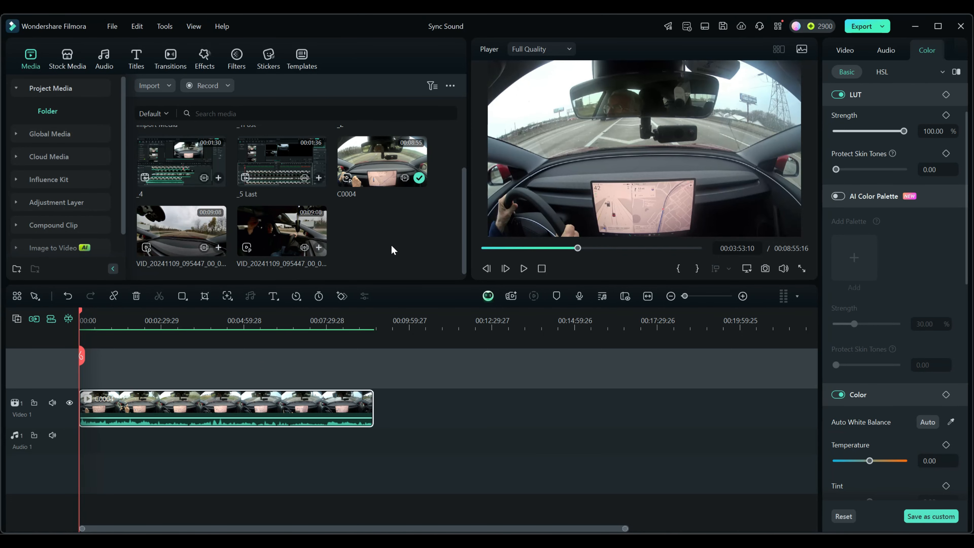
# Import audio only-1.mp3 and place it at the start of the Audio 1 track, beneath the C0004 clip.
pyautogui.click(154, 85)
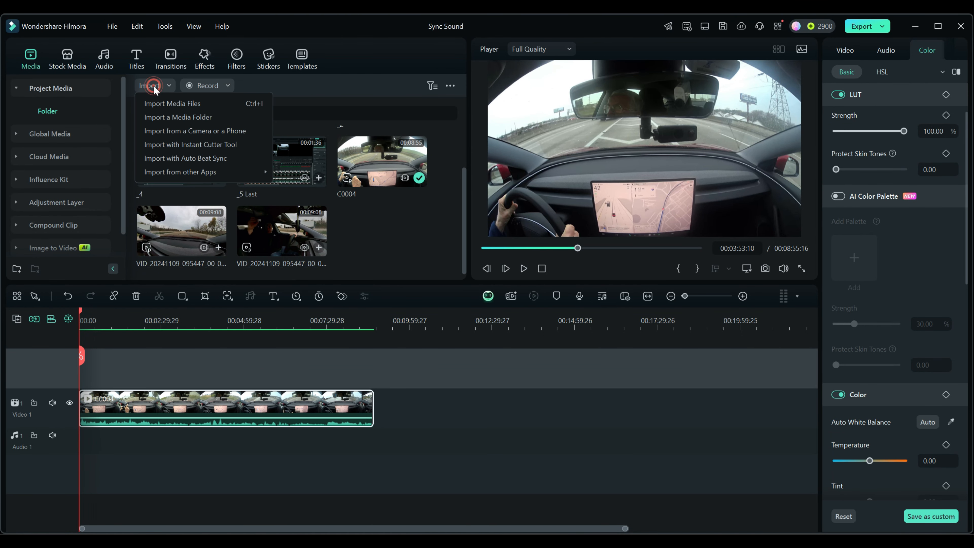
pyautogui.click(158, 104)
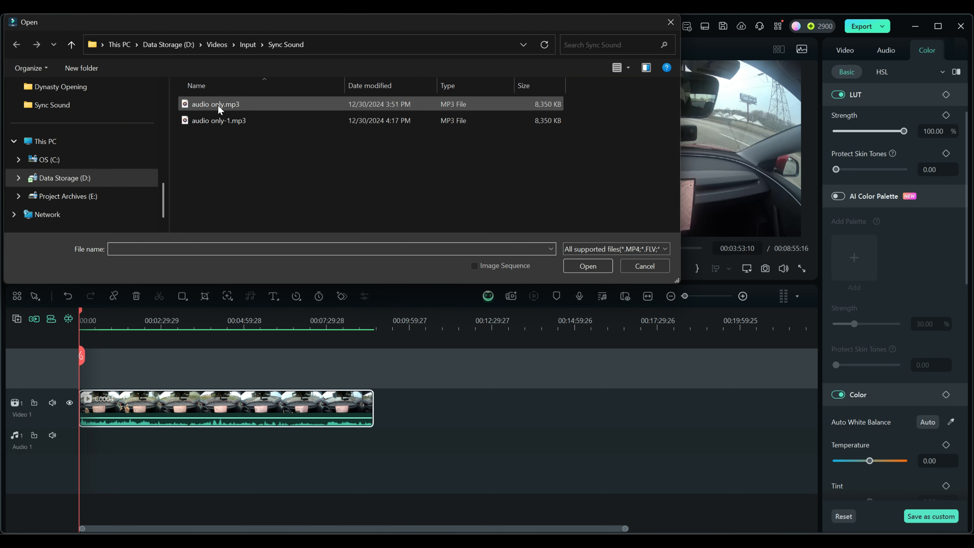
pyautogui.click(210, 123)
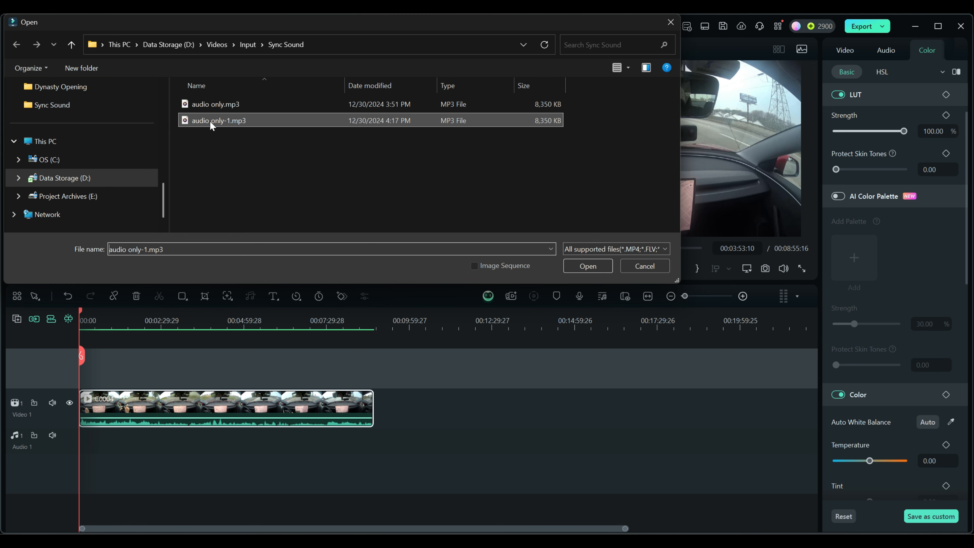
pyautogui.click(596, 266)
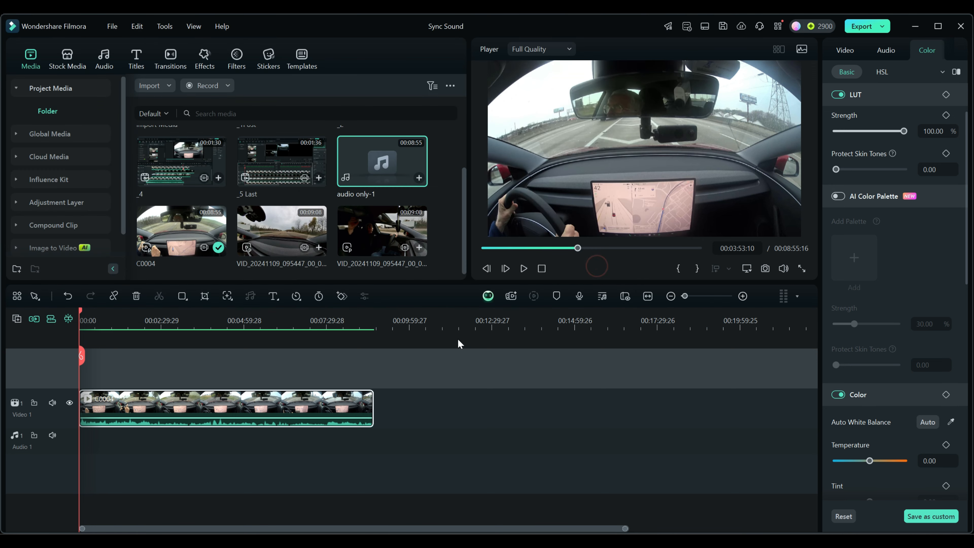
pyautogui.moveTo(375, 165); pyautogui.dragTo(84, 449)
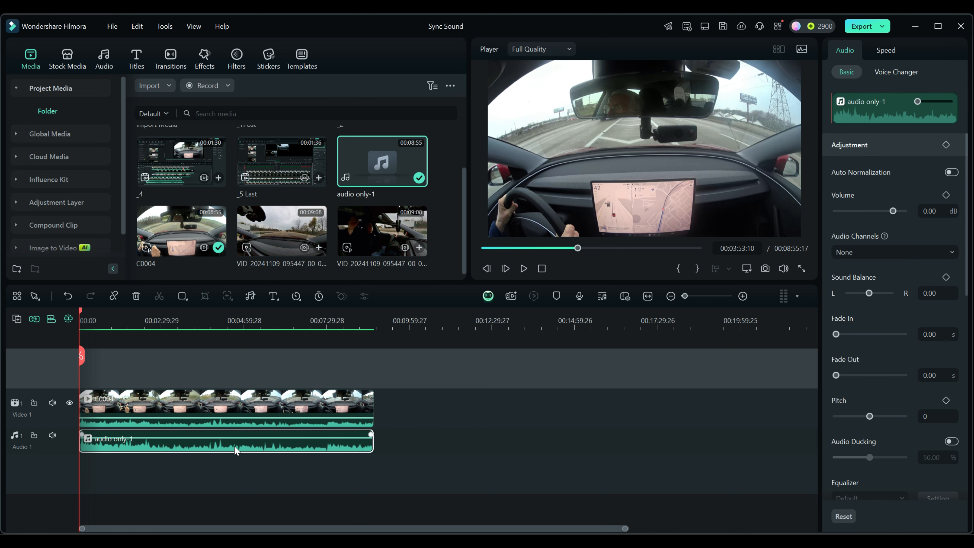
pyautogui.click(163, 407)
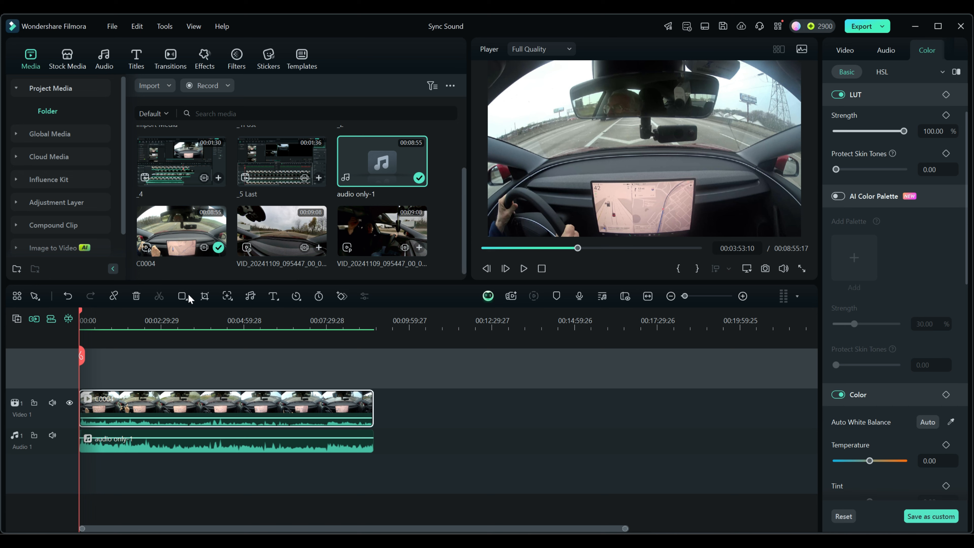
# Add the two VID_20241109_095447 clips on separate tracks above C0004 with staggered starts, keeping the project settings at 3840 x 2160 29.97fps.
pyautogui.moveTo(282, 230); pyautogui.dragTo(99, 366)
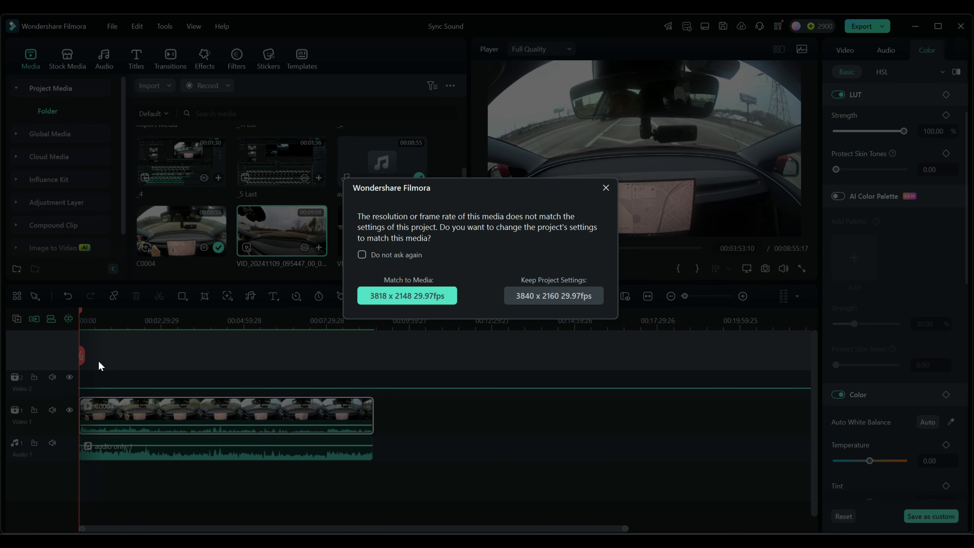
pyautogui.click(565, 296)
pyautogui.moveTo(390, 246); pyautogui.dragTo(345, 354)
pyautogui.click(552, 298)
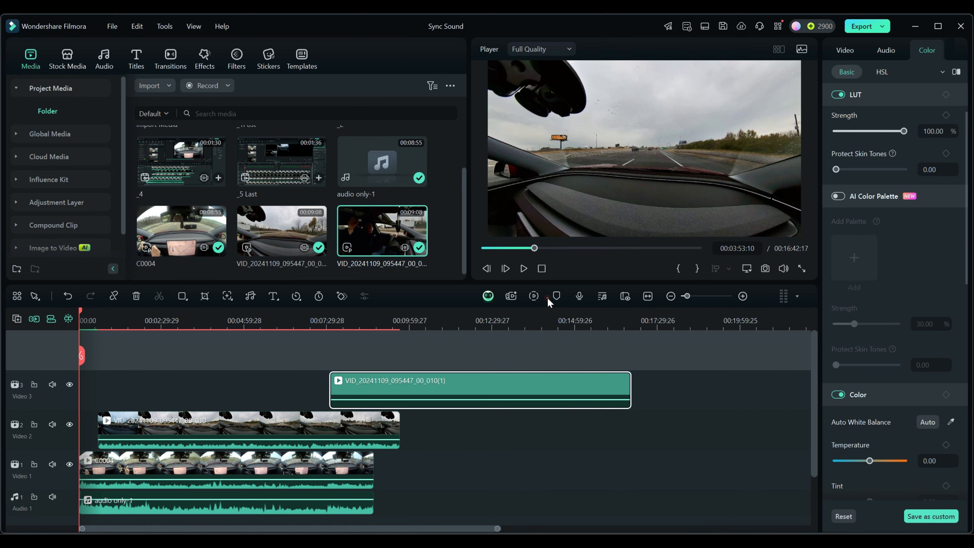
pyautogui.moveTo(436, 388); pyautogui.dragTo(266, 384)
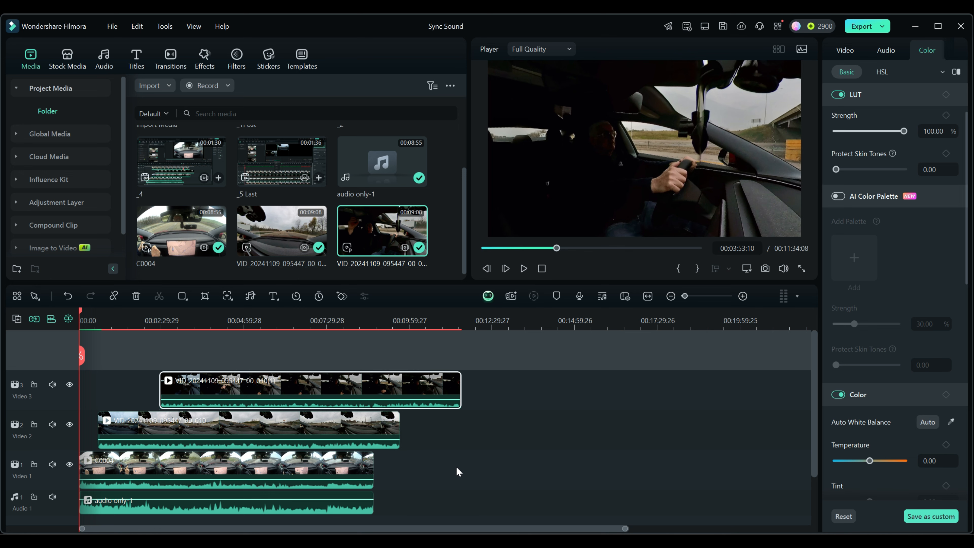
# Add a second C0004 clip on a new top video track and offset it and the audio only-1 clip from the other clips.
pyautogui.moveTo(182, 235); pyautogui.dragTo(244, 378)
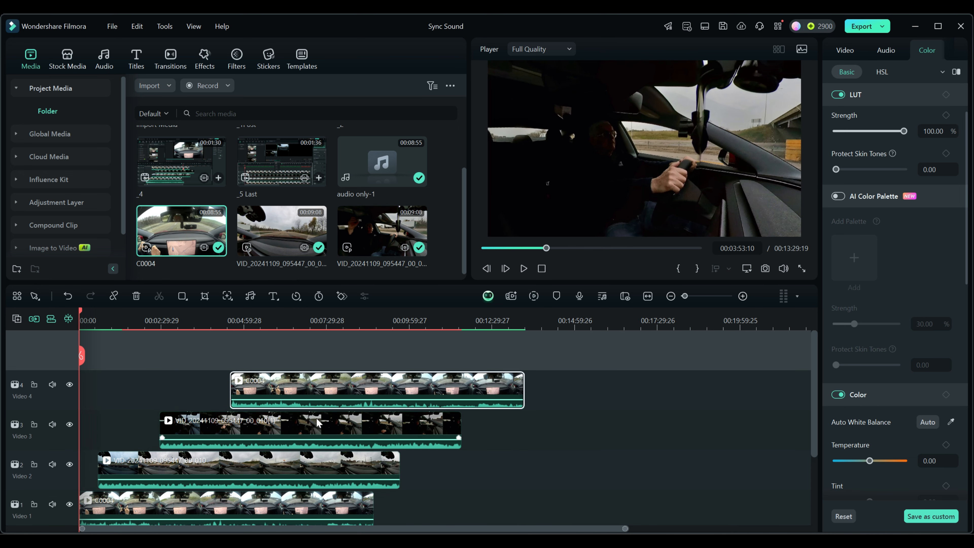
pyautogui.scroll(-1, 556, 477)
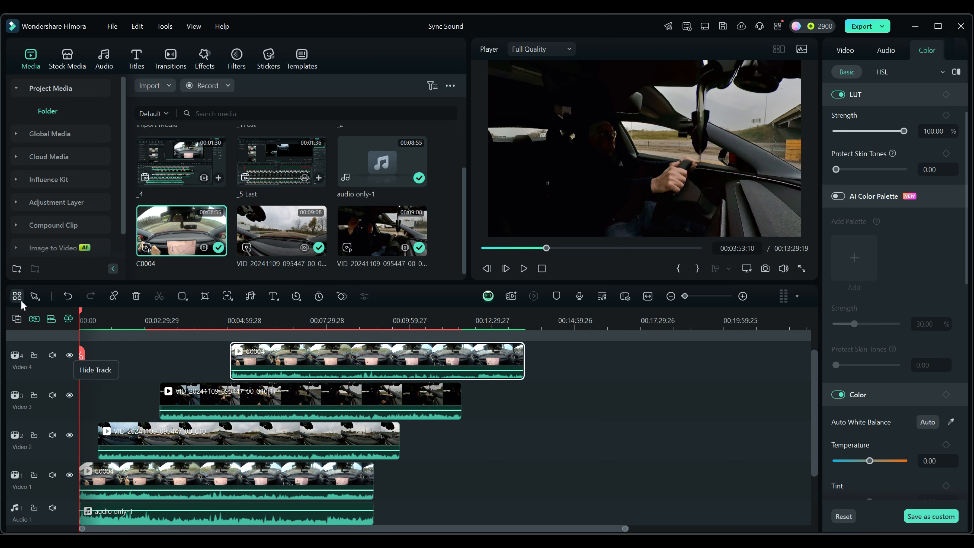
pyautogui.moveTo(114, 521); pyautogui.dragTo(147, 445)
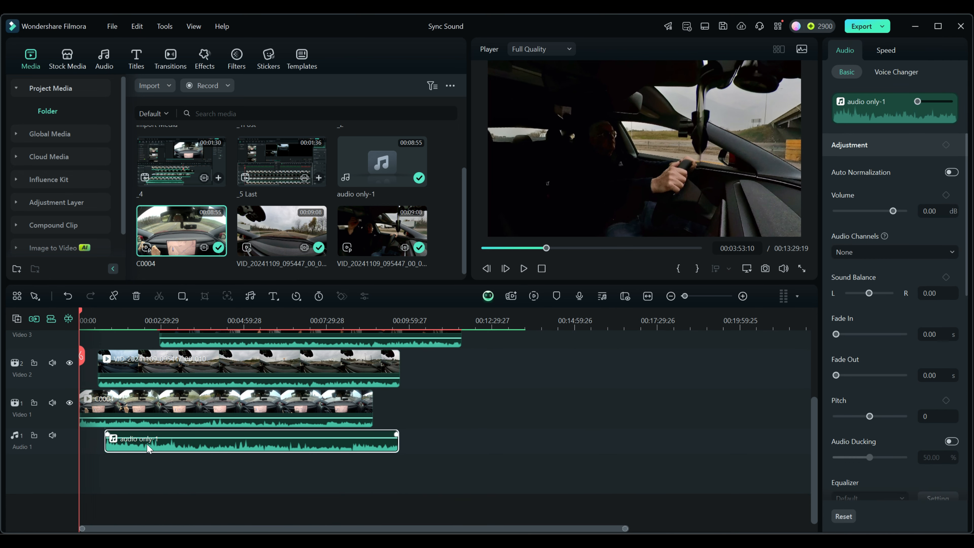
pyautogui.scroll(2, 211, 436)
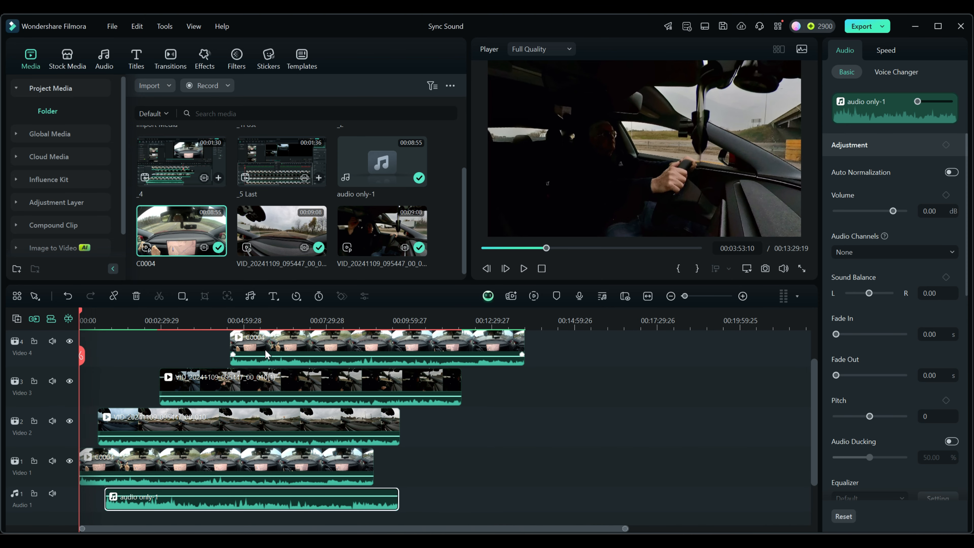
pyautogui.moveTo(265, 347); pyautogui.dragTo(241, 346)
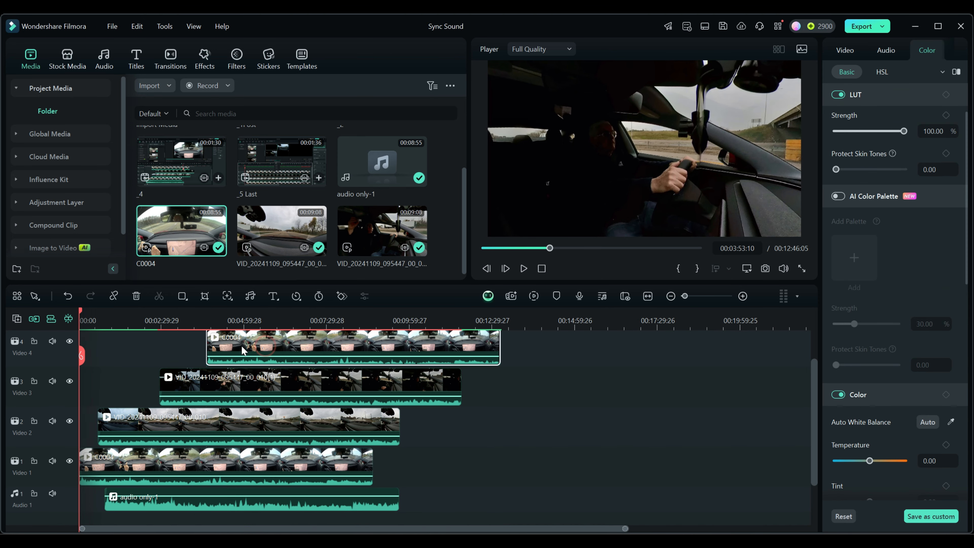
# Create a multi-camera clip from all timeline clips, using Audio as the synchronization method and with automatic proxy file creation turned off.
pyautogui.moveTo(442, 509); pyautogui.dragTo(337, 388)
pyautogui.moveTo(301, 342); pyautogui.dragTo(301, 342)
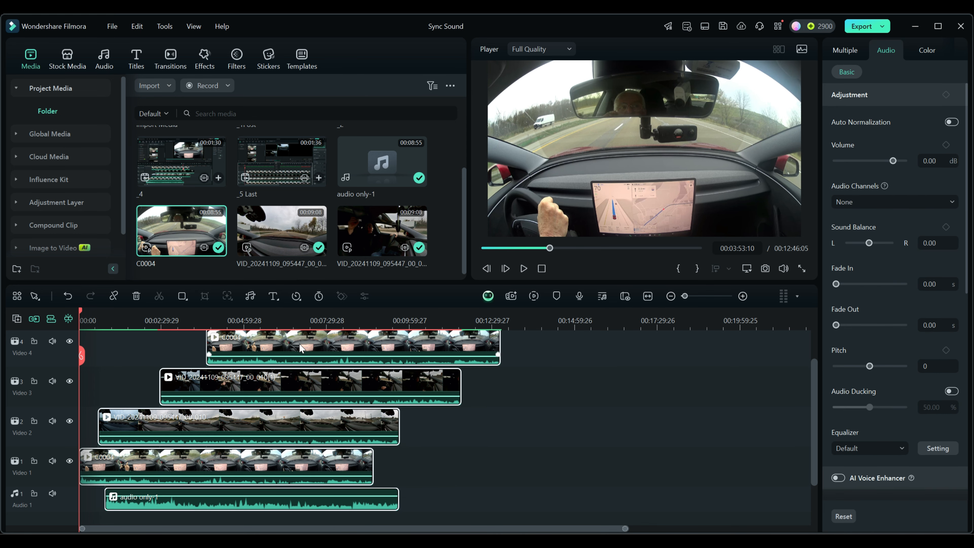
pyautogui.rightClick(289, 353)
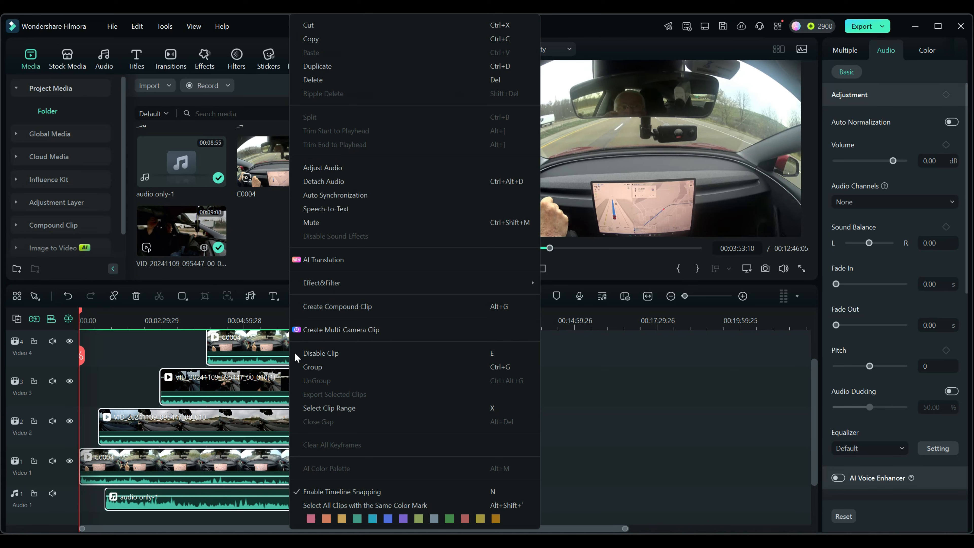
pyautogui.click(321, 333)
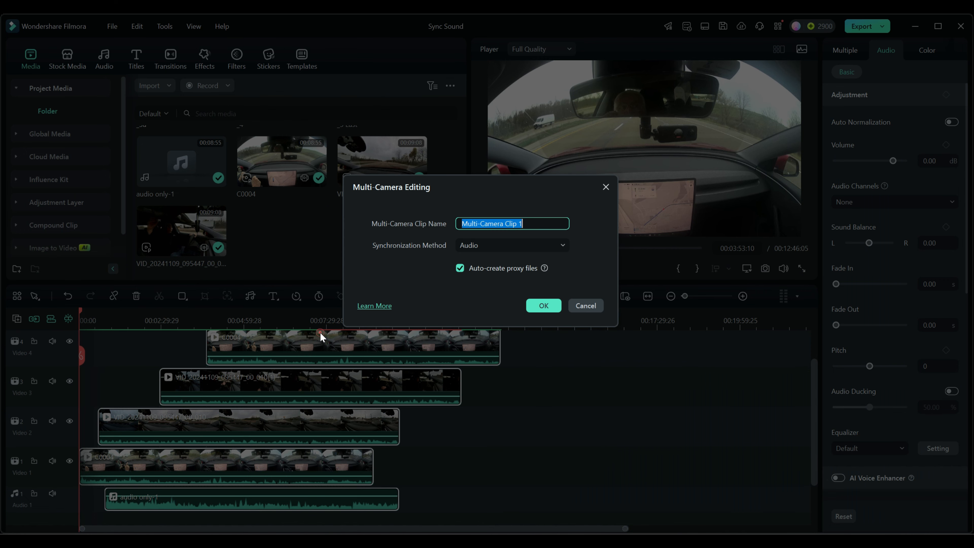
pyautogui.click(459, 270)
pyautogui.click(563, 249)
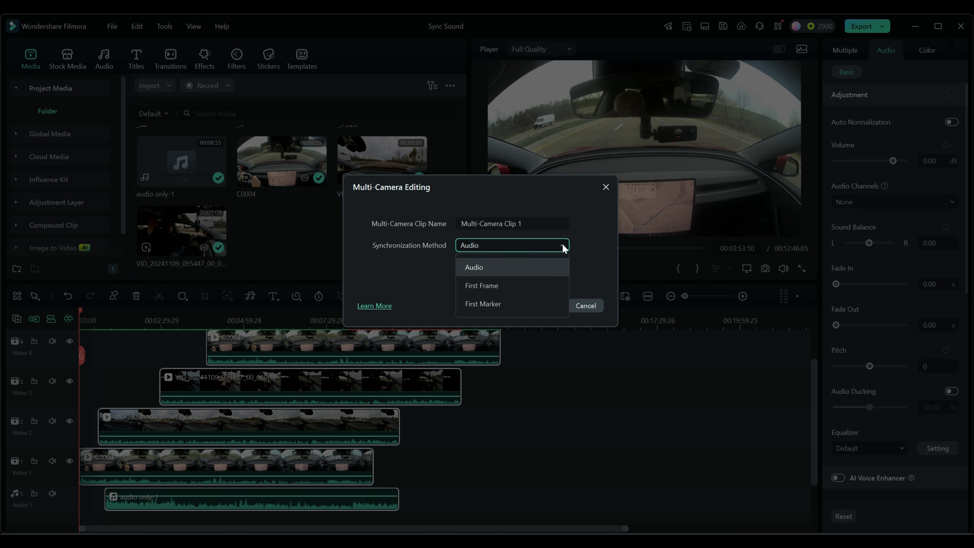
pyautogui.click(563, 249)
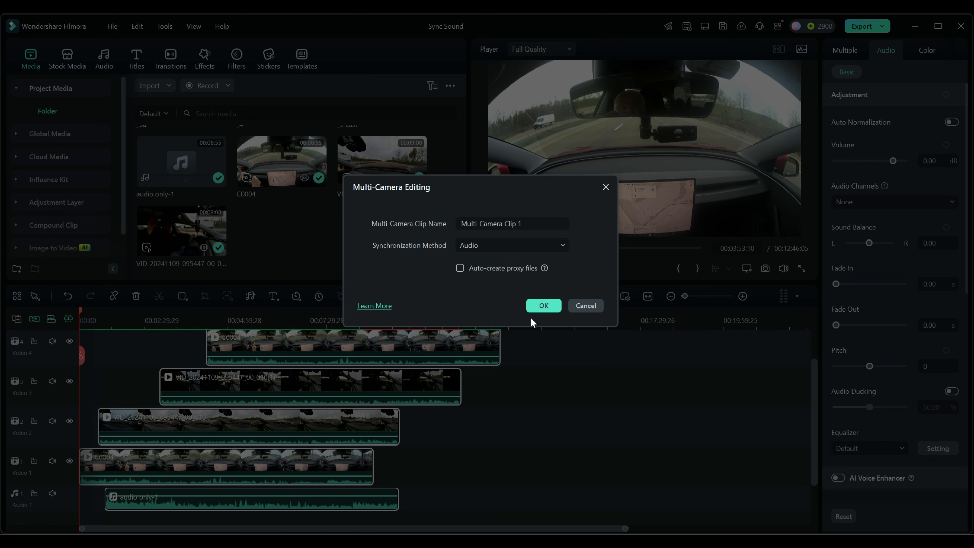
pyautogui.click(544, 306)
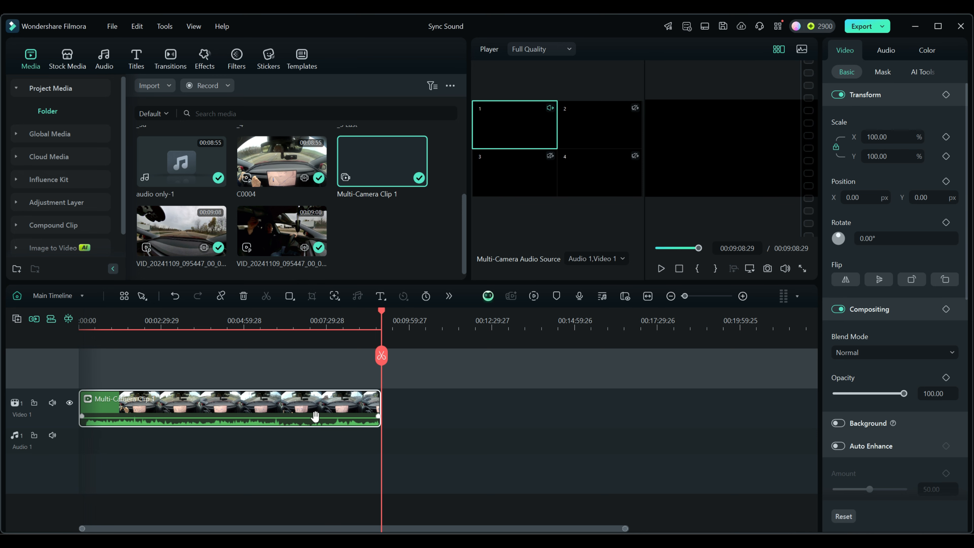
# Open the multi-camera clip's own timeline and examine how its video and audio tracks line up over their full length.
pyautogui.doubleClick(335, 413)
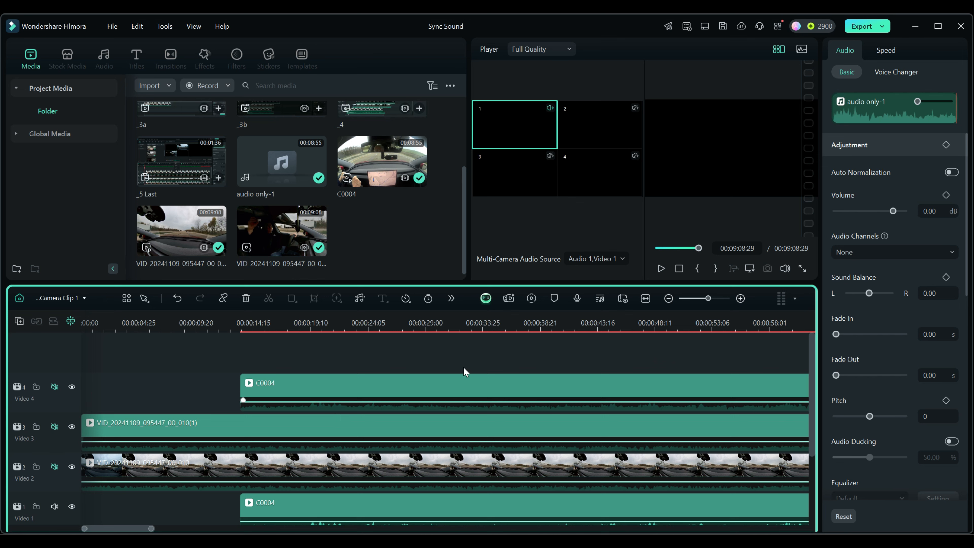
pyautogui.click(646, 298)
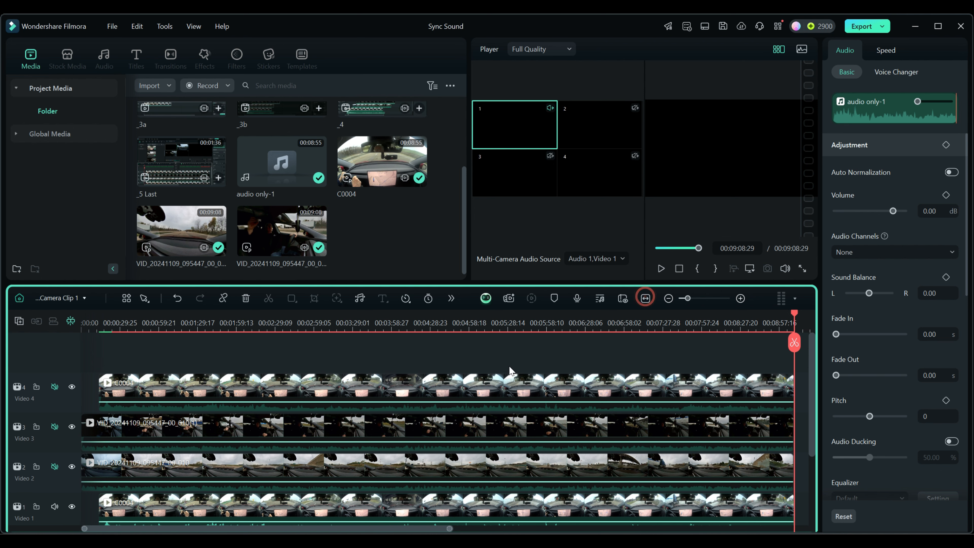
# Examine the synced tracks at the beginning of the multi-camera clip, comparing where the C0004, VID_20241109_095447 and audio only-1 clips start.
pyautogui.moveTo(526, 328); pyautogui.dragTo(477, 329)
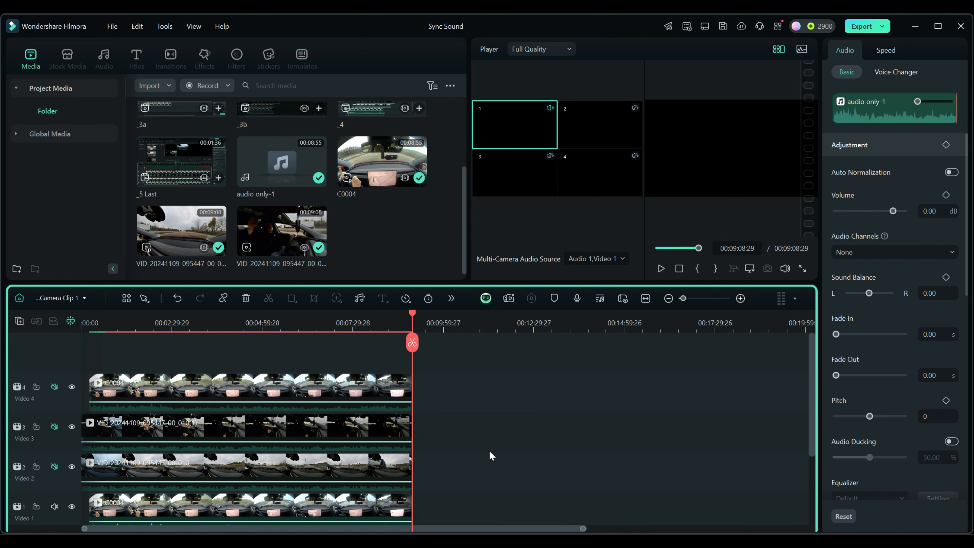
pyautogui.scroll(-3, 492, 456)
pyautogui.scroll(1, 492, 456)
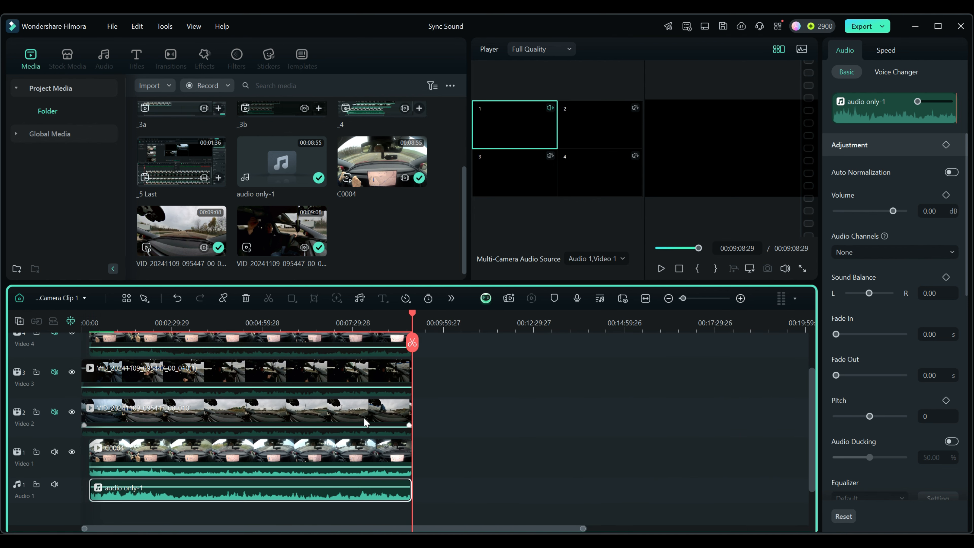
pyautogui.scroll(1, 380, 468)
pyautogui.moveTo(96, 326); pyautogui.dragTo(132, 324)
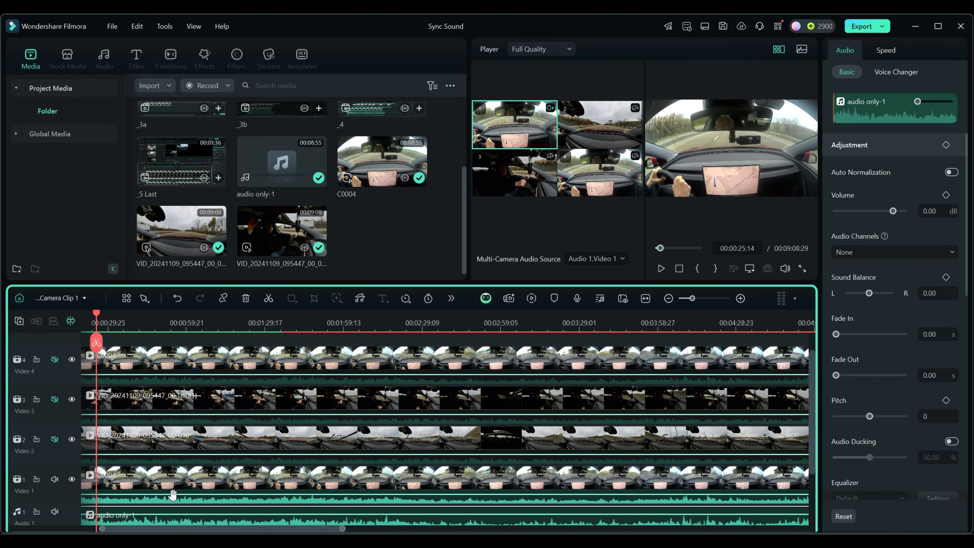
pyautogui.moveTo(169, 529); pyautogui.dragTo(120, 527)
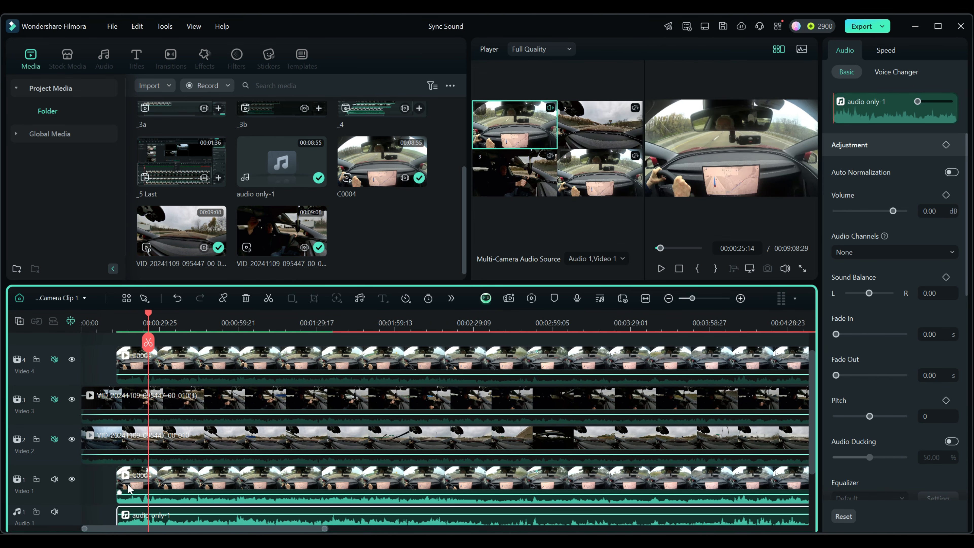
pyautogui.moveTo(149, 313); pyautogui.dragTo(86, 324)
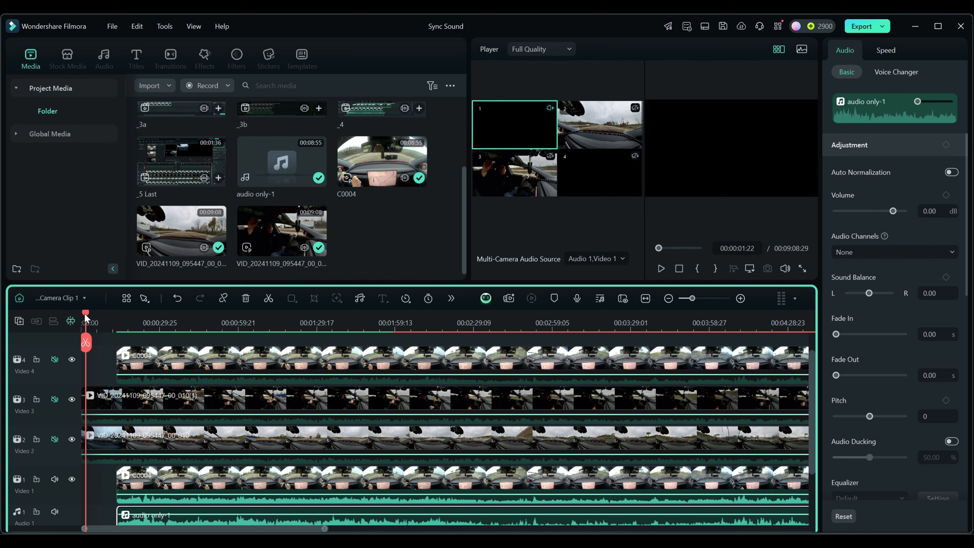
pyautogui.moveTo(85, 312); pyautogui.dragTo(115, 316)
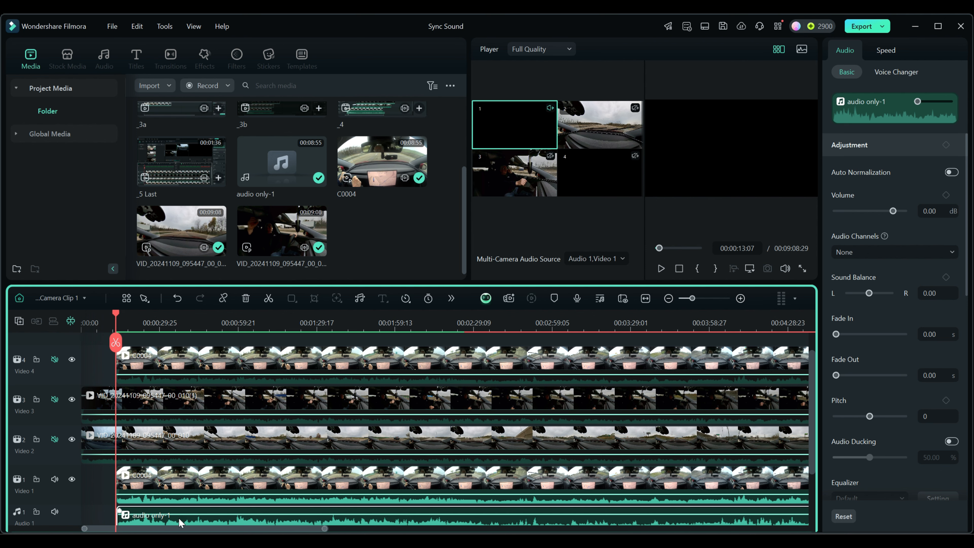
pyautogui.scroll(-2, 179, 518)
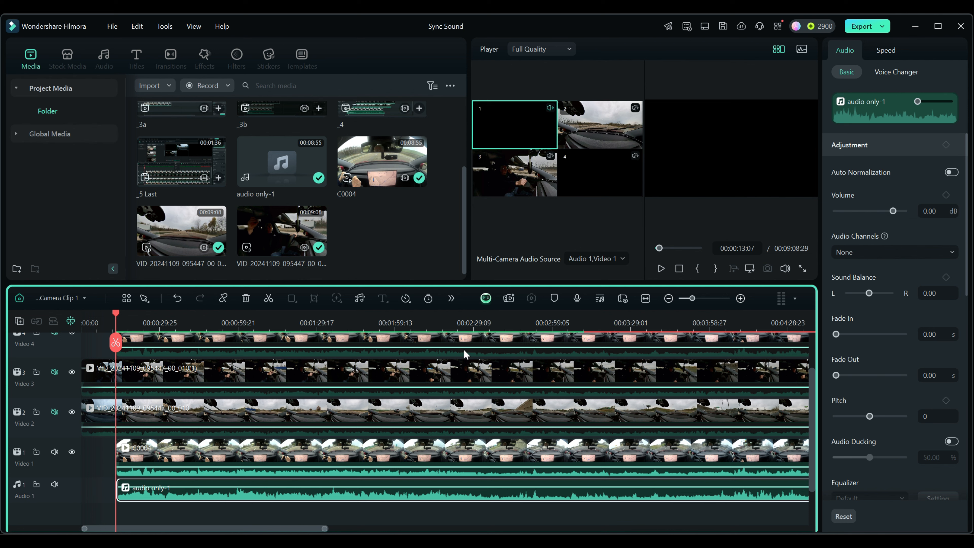
# Remove Video 1 from the multi-camera audio source selection so that only Audio 1 supplies the sound.
pyautogui.click(621, 257)
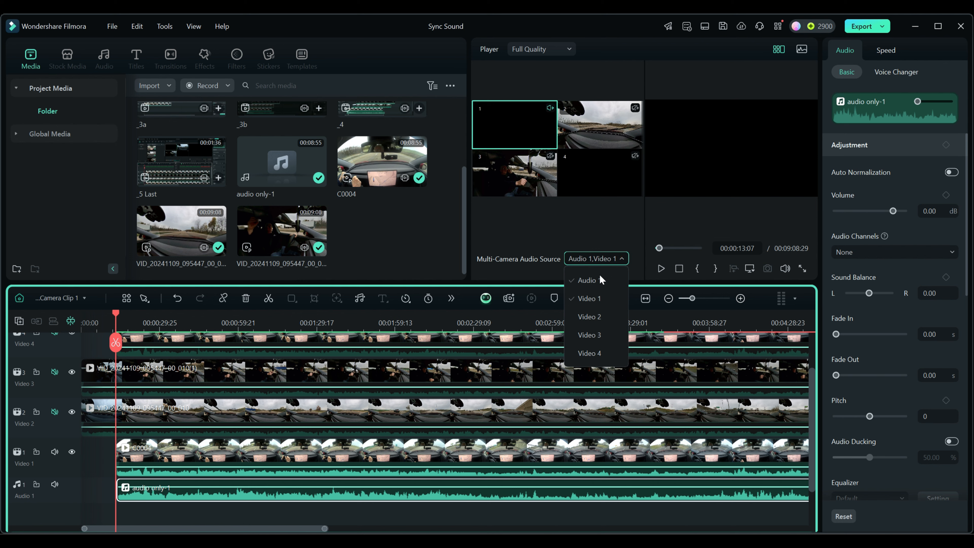
pyautogui.click(577, 297)
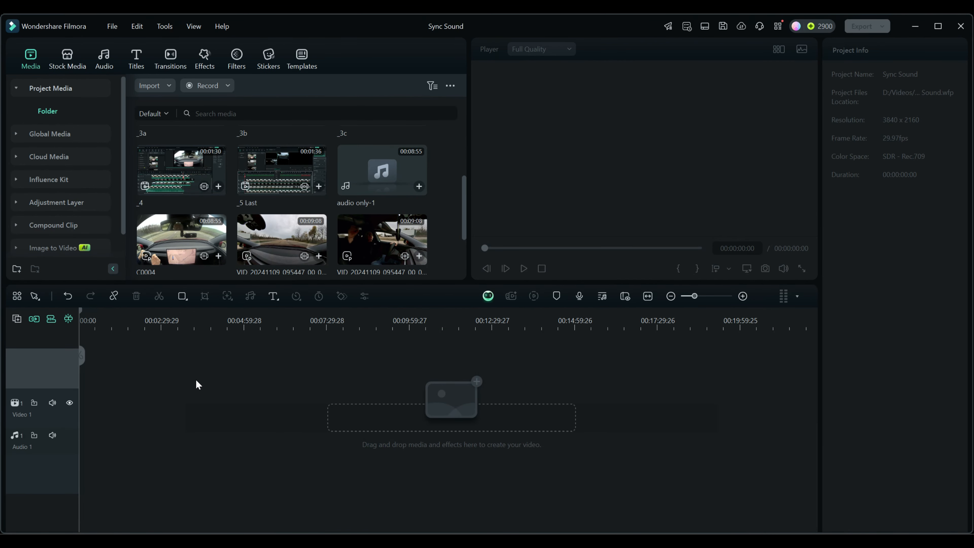
# Place C0004 on the Video 1 track with auto ripple off, offset about 1 min 28 s from the timeline start.
pyautogui.scroll(-2, 464, 200)
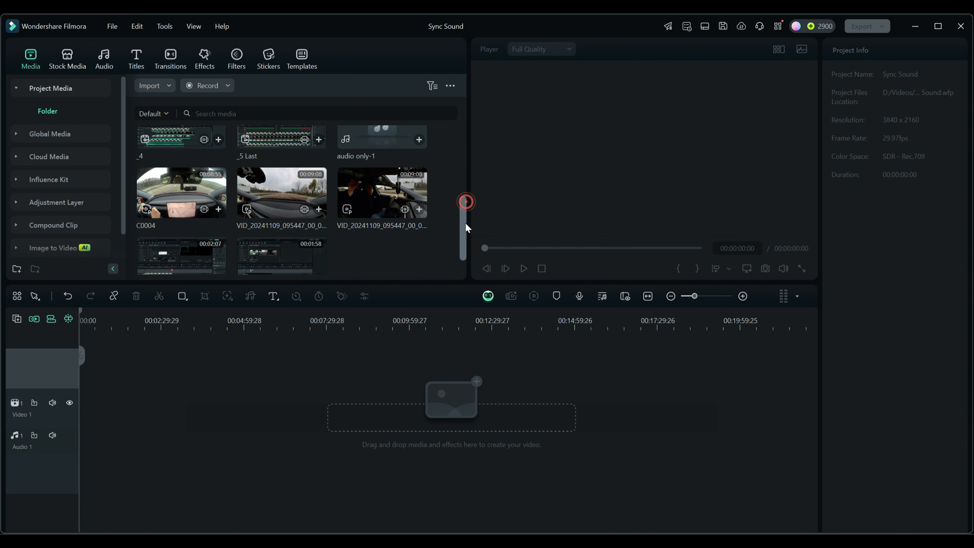
pyautogui.moveTo(181, 188); pyautogui.dragTo(115, 359)
pyautogui.moveTo(135, 410); pyautogui.dragTo(318, 408)
pyautogui.click(34, 318)
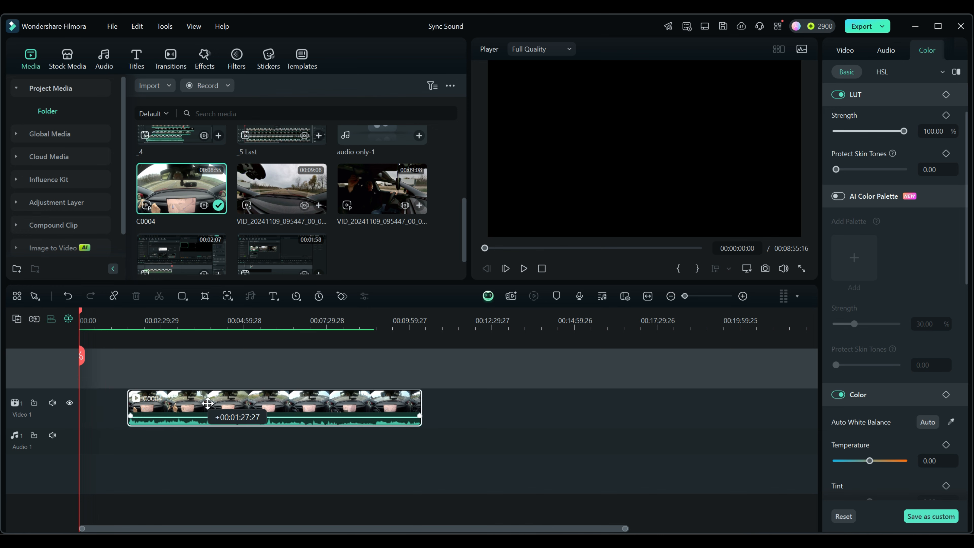
# Add both VID_20241109_095447 clips and a second C0004 on separate, staggered tracks above, keeping the project settings at 3840 x 2160 29.97fps.
pyautogui.moveTo(282, 187); pyautogui.dragTo(86, 373)
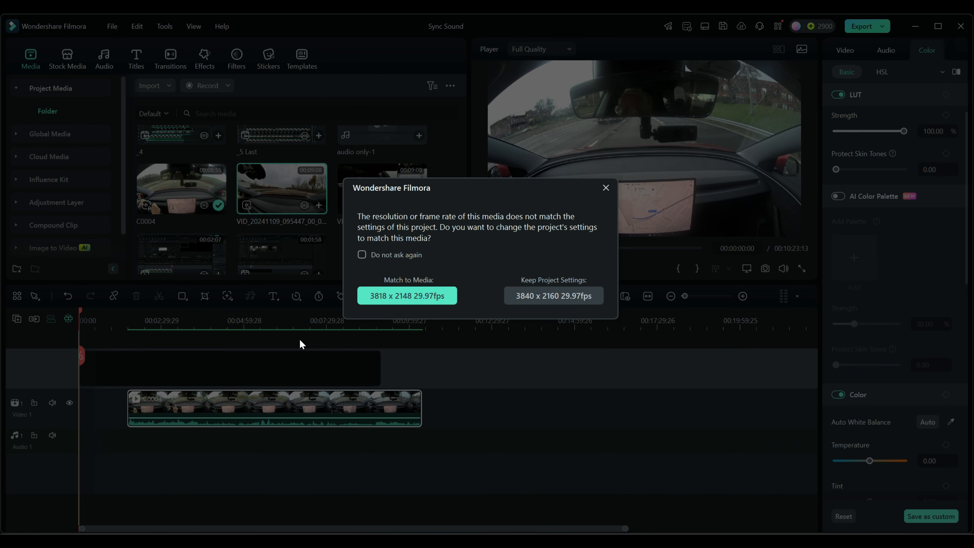
pyautogui.click(544, 298)
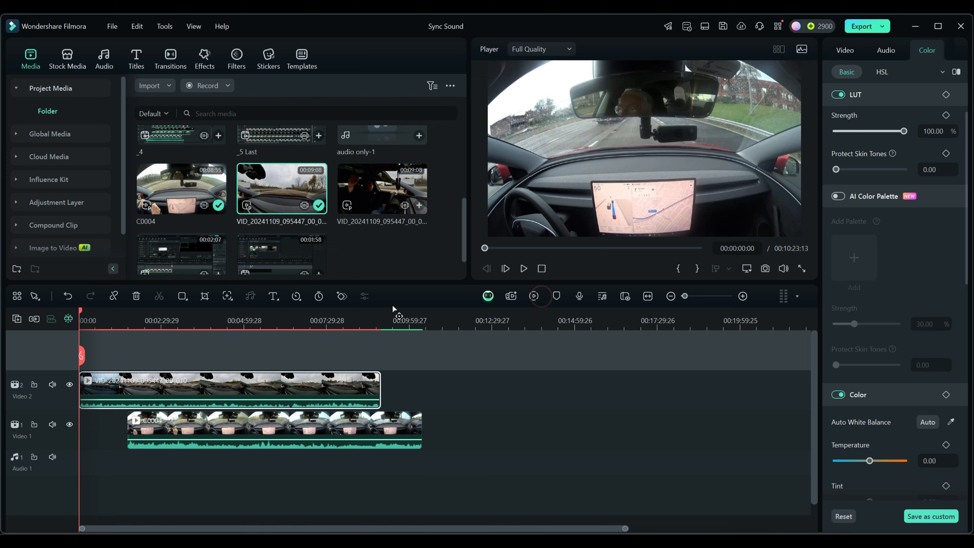
pyautogui.moveTo(365, 202); pyautogui.dragTo(285, 343)
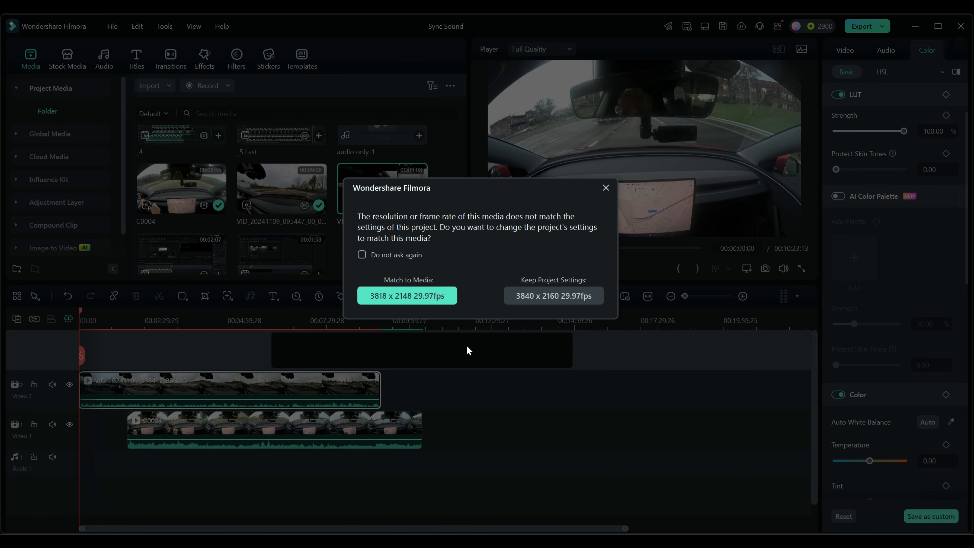
pyautogui.click(549, 301)
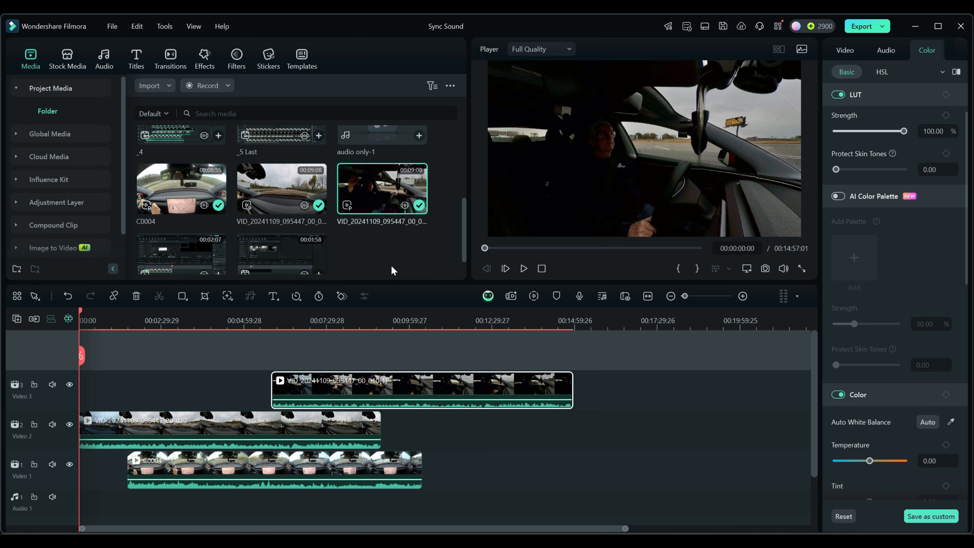
pyautogui.moveTo(180, 188); pyautogui.dragTo(210, 345)
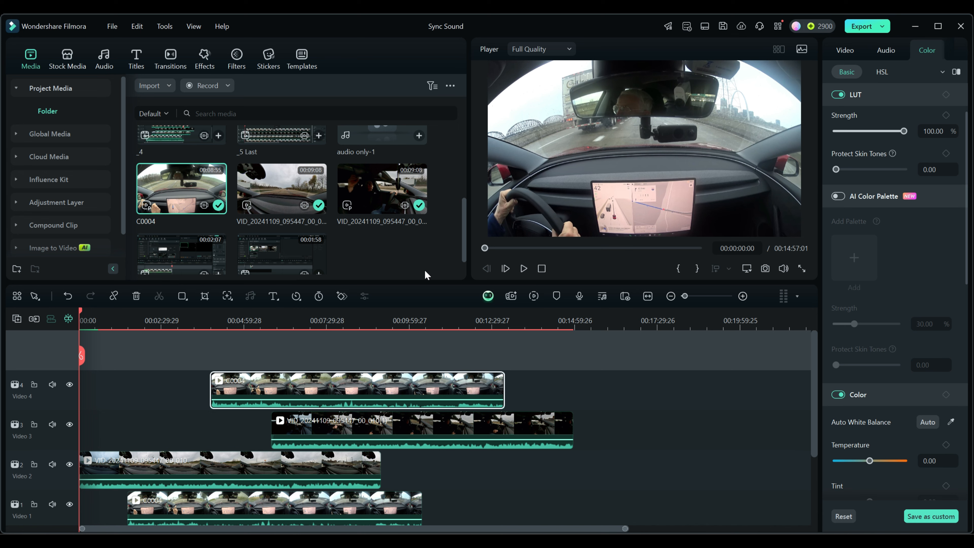
# Add audio only-1 to the Audio 1 track, trim both its ends, and move it past the end of the Video 1 clip.
pyautogui.moveTo(374, 135); pyautogui.dragTo(39, 454)
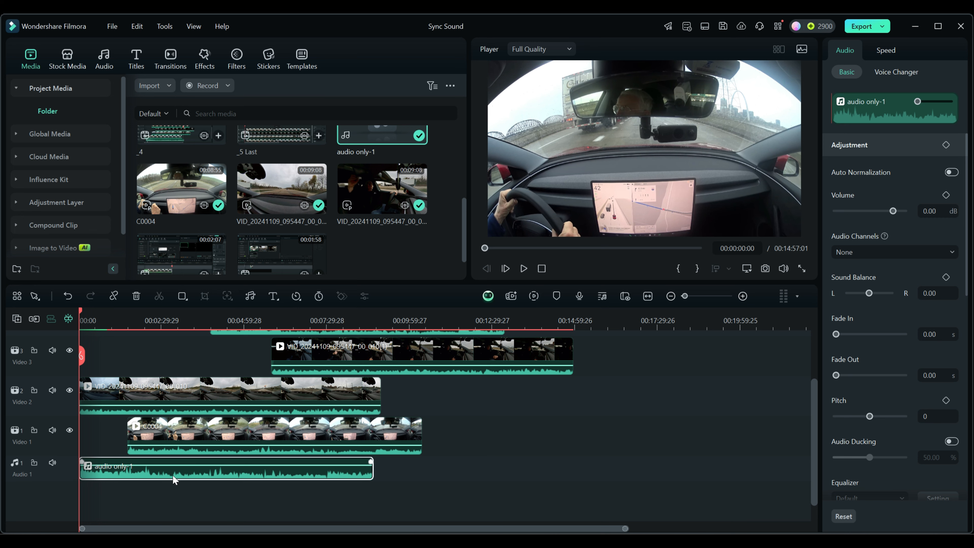
pyautogui.moveTo(371, 466); pyautogui.dragTo(265, 475)
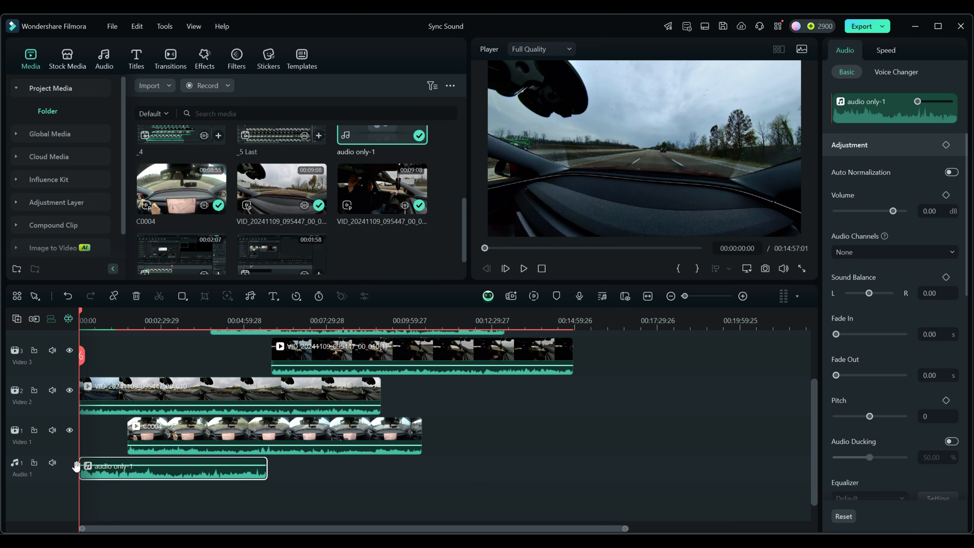
pyautogui.moveTo(80, 469); pyautogui.dragTo(475, 466)
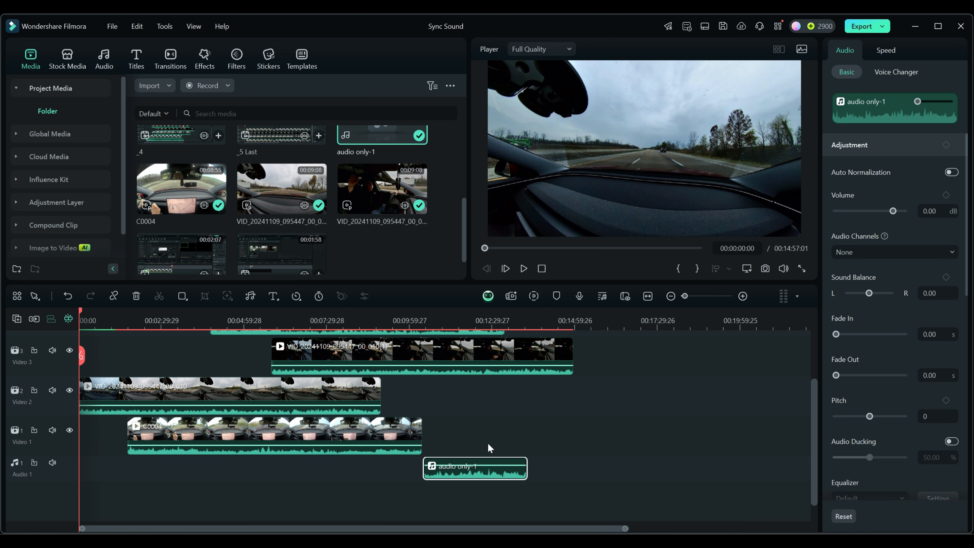
# Create a multi-camera clip from all the clips including the shortened audio, synchronized by Audio and without auto-created proxy files.
pyautogui.moveTo(569, 492); pyautogui.dragTo(81, 316)
pyautogui.rightClick(328, 387)
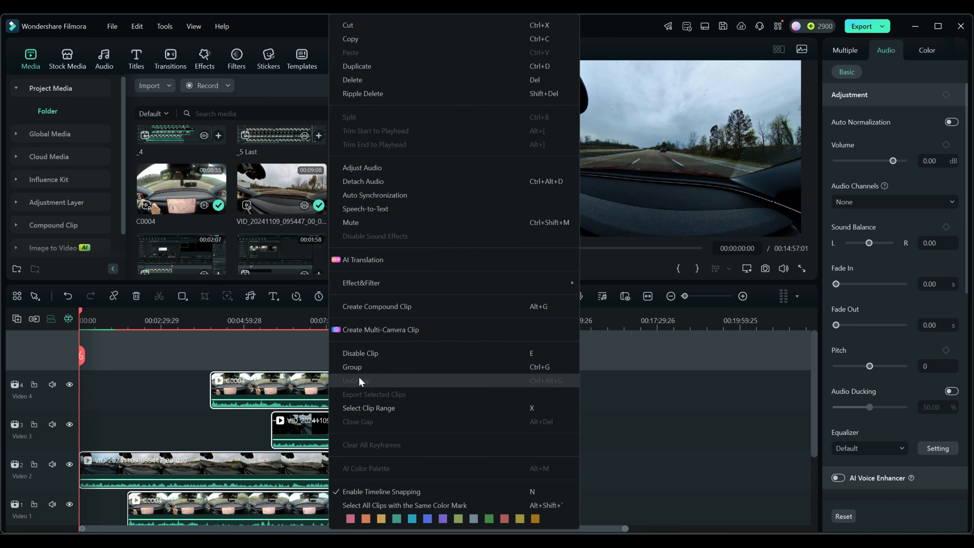
pyautogui.click(360, 330)
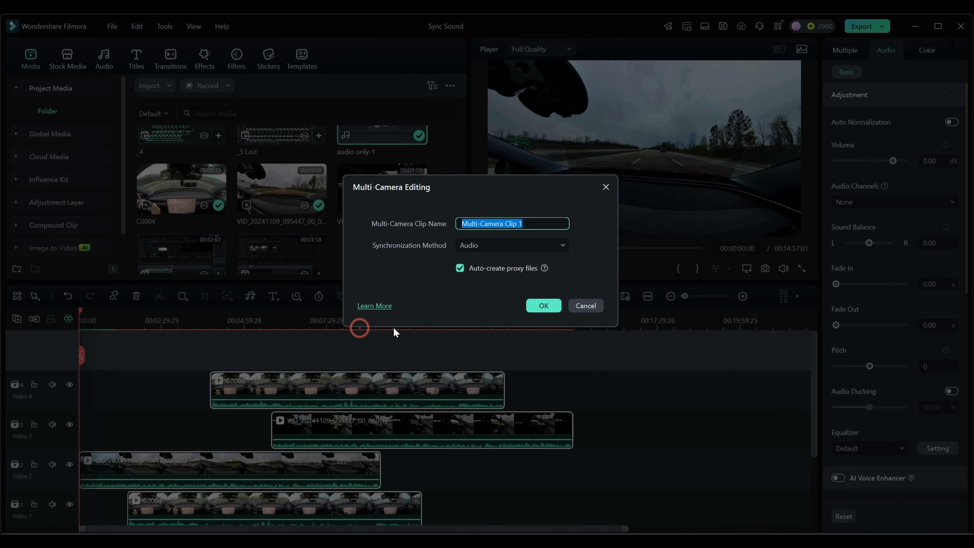
pyautogui.click(459, 268)
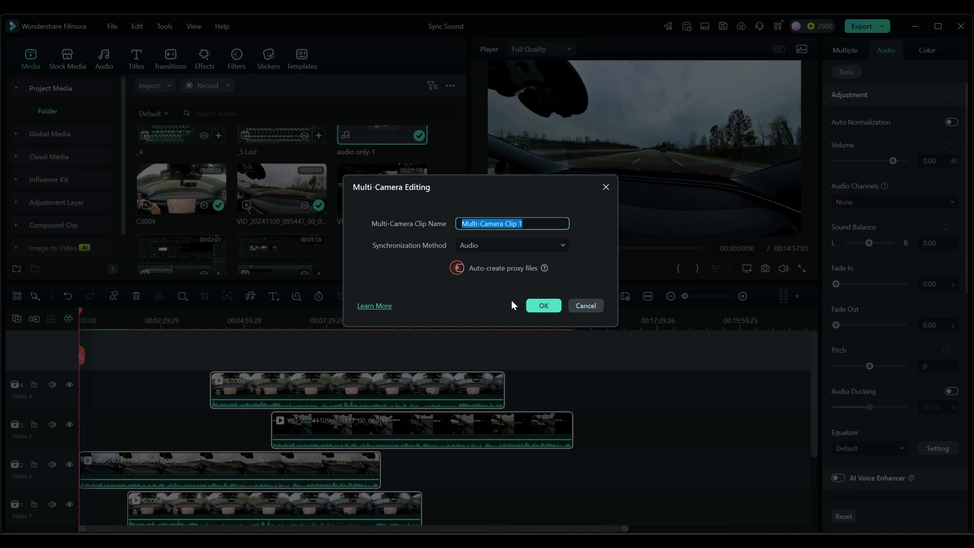
pyautogui.click(544, 306)
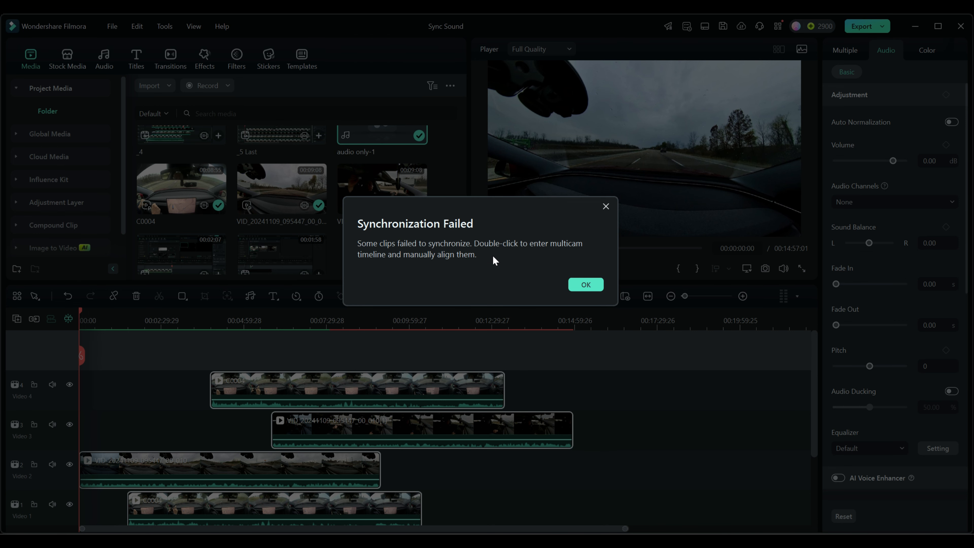
pyautogui.click(586, 288)
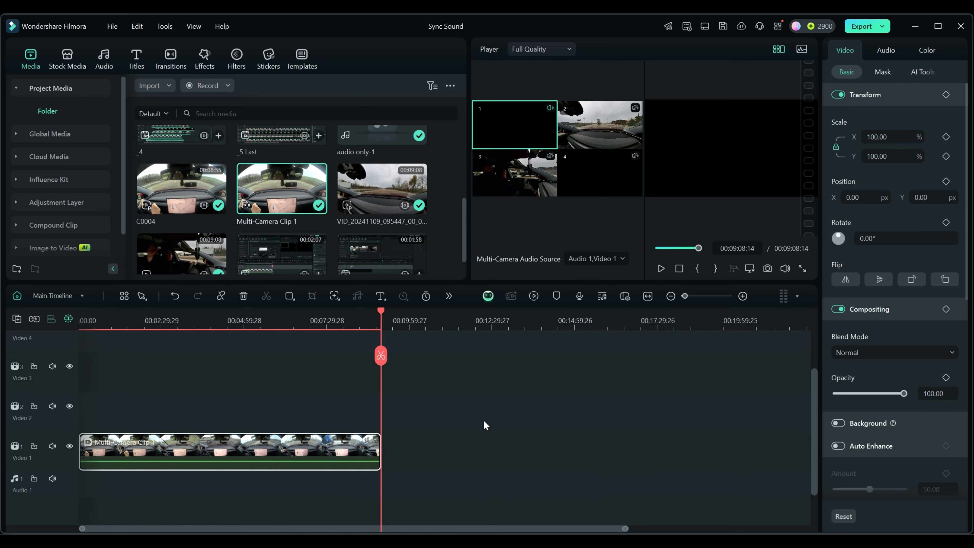
# Open the new multi-camera clip's timeline and examine how the shortened audio only-1 clip aligns with the video tracks.
pyautogui.doubleClick(295, 453)
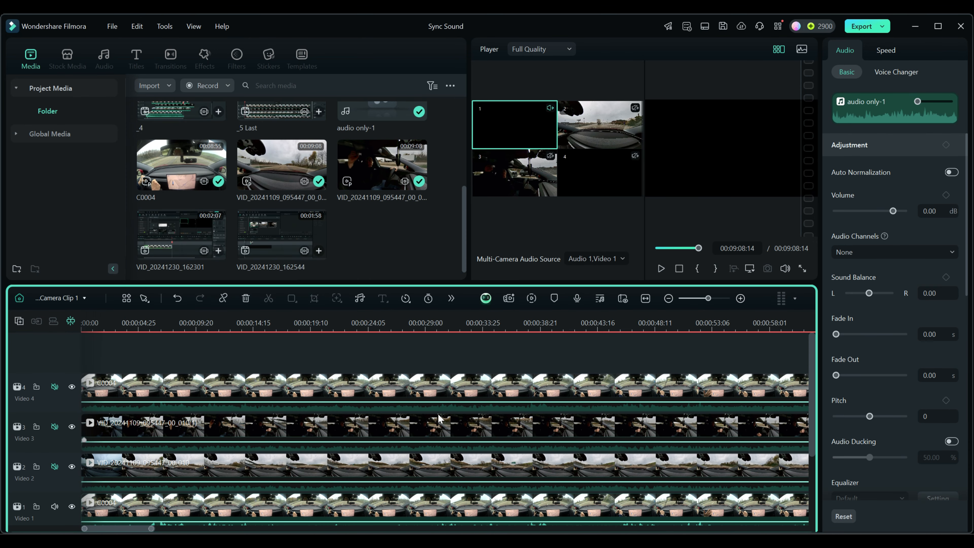
pyautogui.scroll(-1, 437, 412)
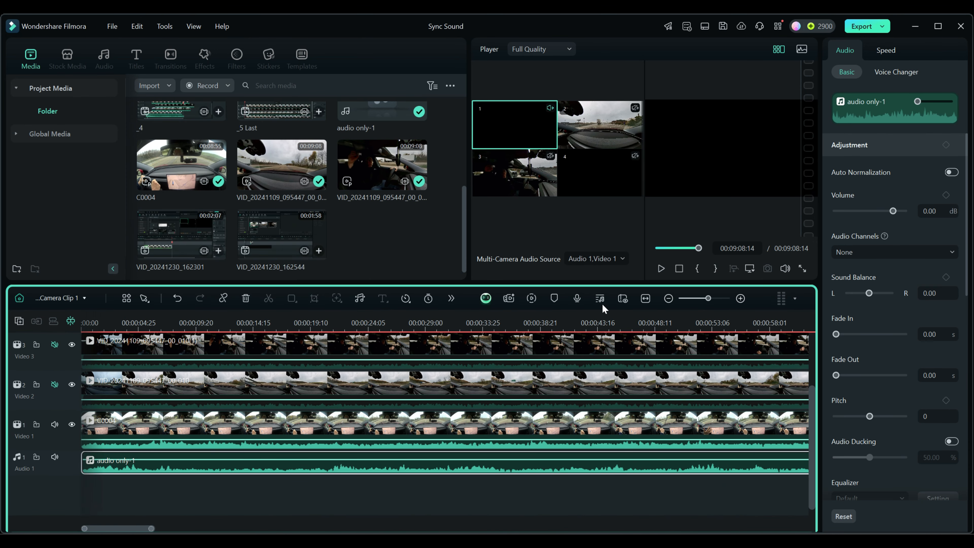
pyautogui.click(645, 298)
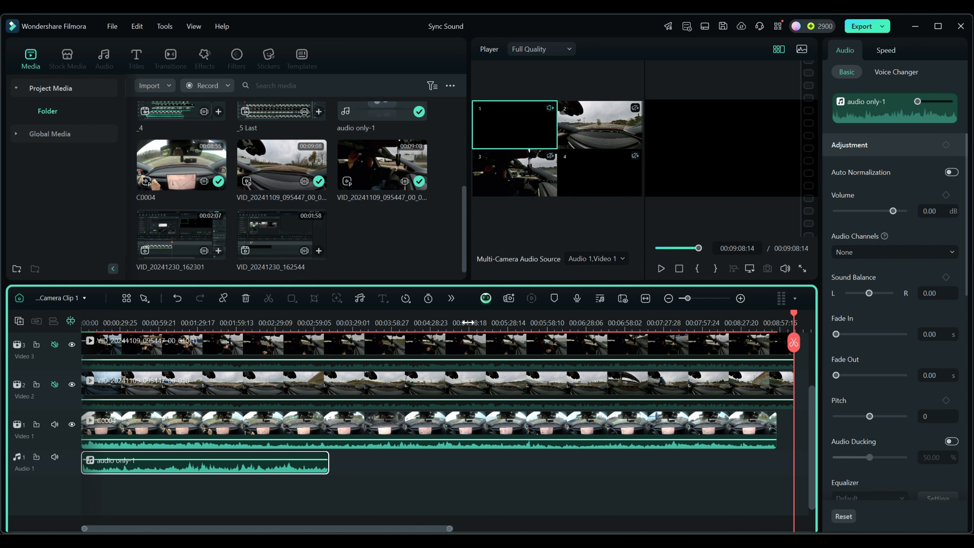
pyautogui.scroll(-3, 467, 322)
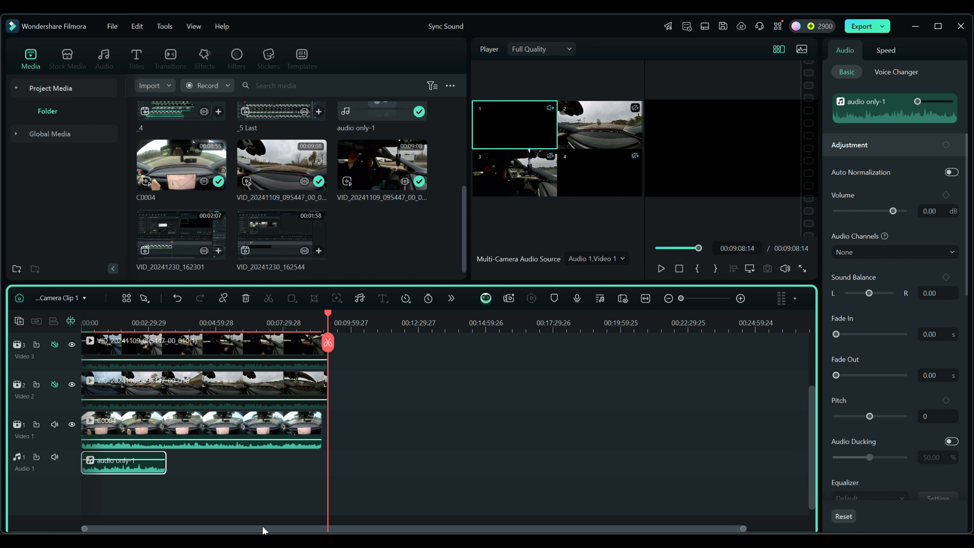
pyautogui.scroll(2, 172, 441)
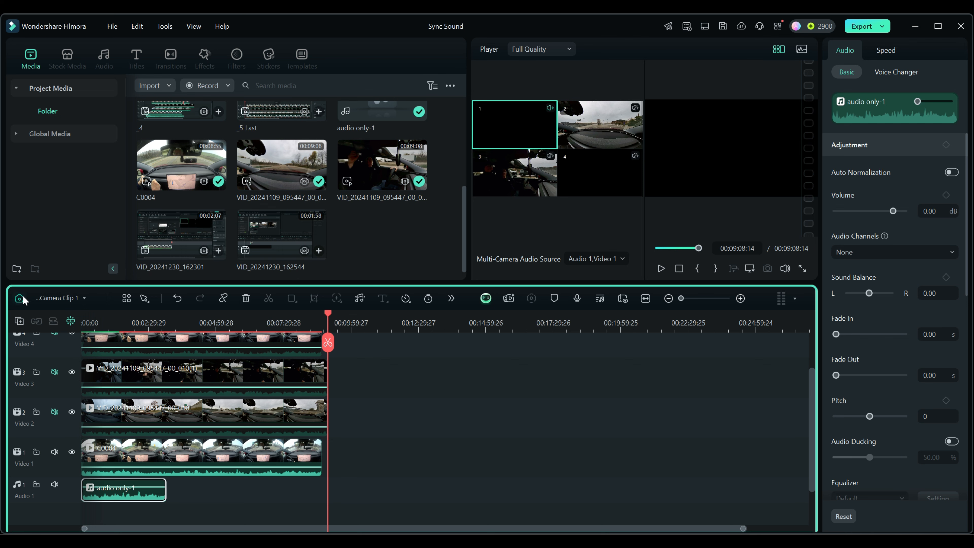
pyautogui.moveTo(328, 314); pyautogui.dragTo(61, 325)
pyautogui.moveTo(133, 331); pyautogui.dragTo(437, 313)
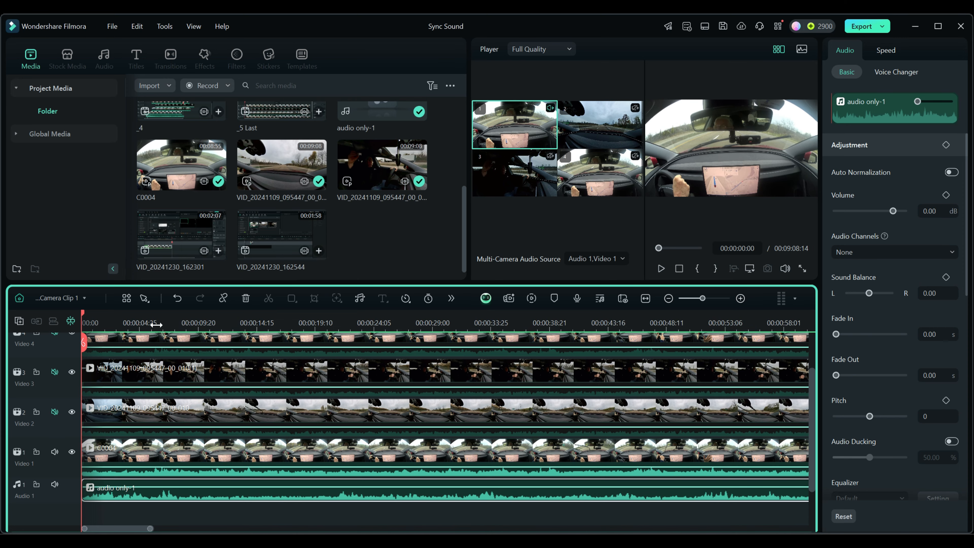
pyautogui.moveTo(156, 325); pyautogui.dragTo(137, 325)
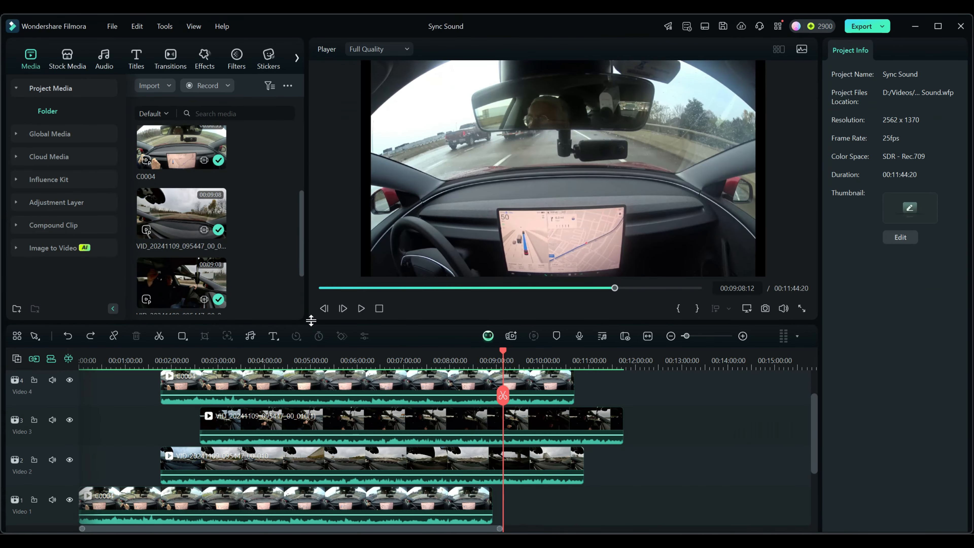
# Trim the beginning of the audio only clip so that it starts near the beginning of the Video 2 clip.
pyautogui.moveTo(311, 320); pyautogui.dragTo(310, 280)
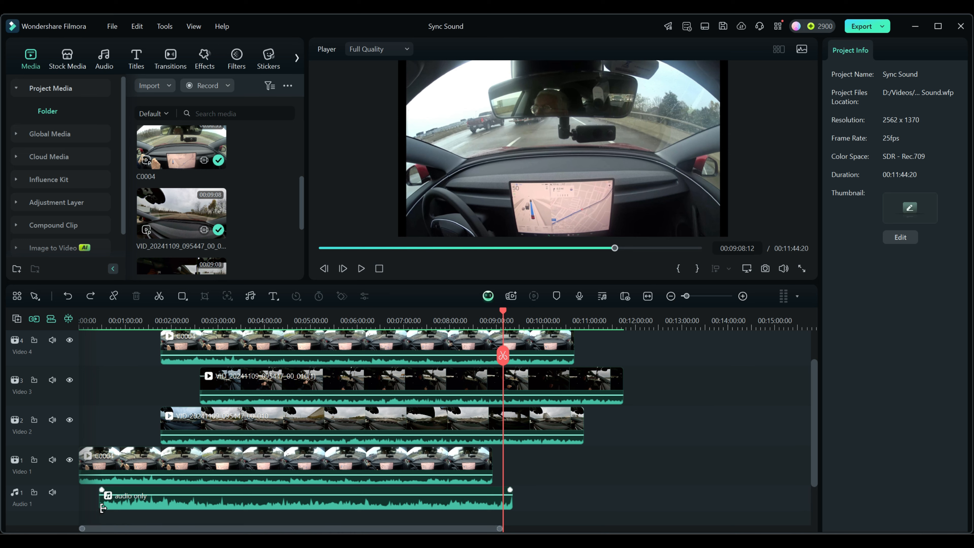
pyautogui.moveTo(100, 501); pyautogui.dragTo(159, 506)
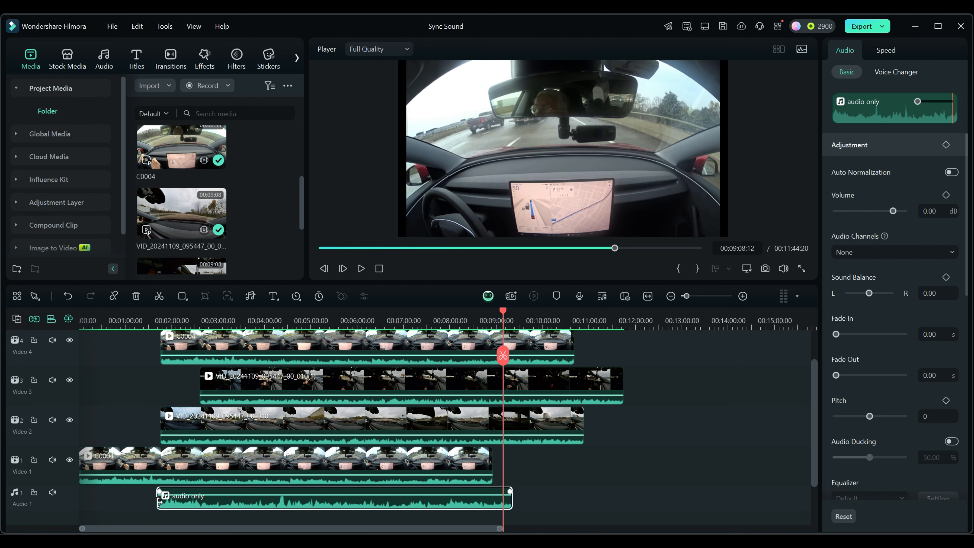
pyautogui.moveTo(160, 503); pyautogui.dragTo(152, 503)
# Create a multi-camera clip from all the video clips and the trimmed audio only clip, synchronized by Audio and without auto-created proxy files.
pyautogui.moveTo(644, 515); pyautogui.dragTo(224, 318)
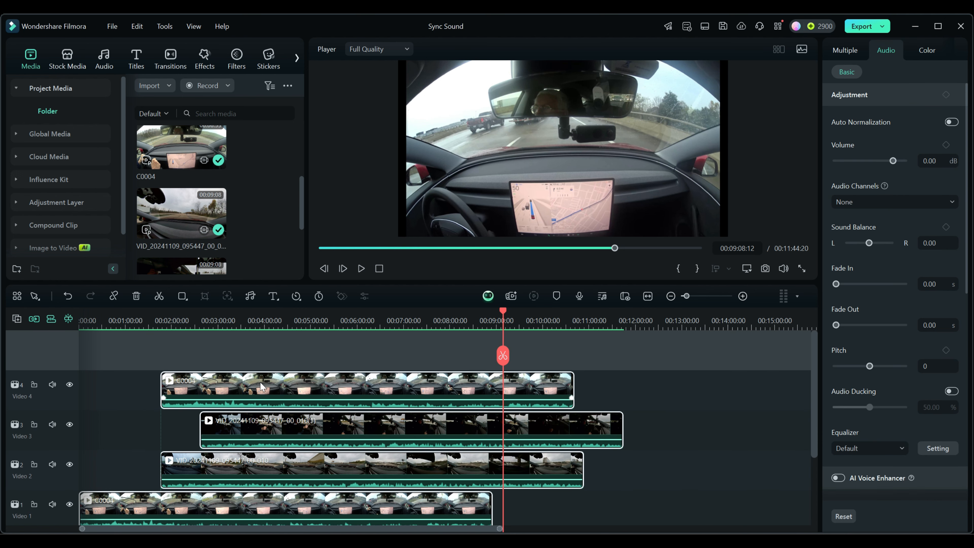
pyautogui.rightClick(258, 386)
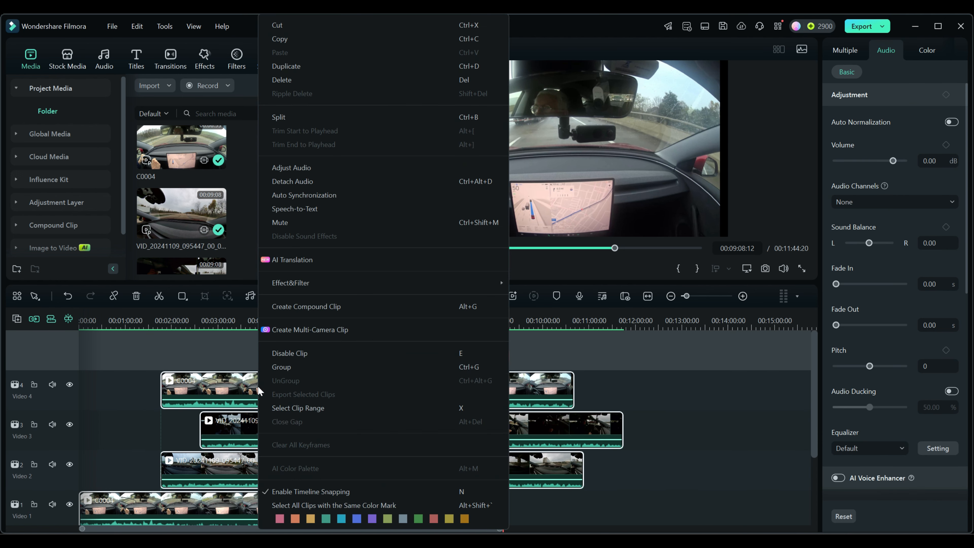
pyautogui.click(291, 328)
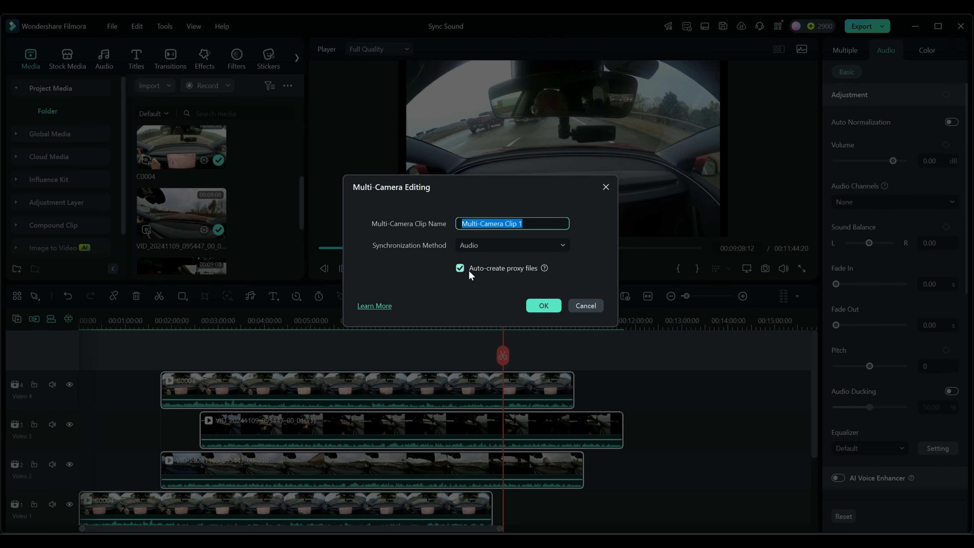
pyautogui.click(460, 267)
pyautogui.click(543, 306)
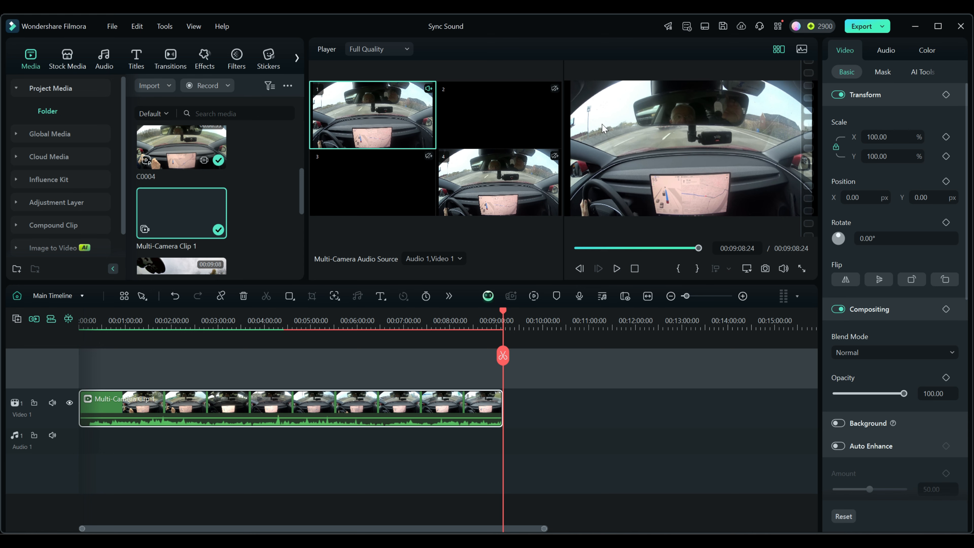
# Open the multi-camera clip's timeline, fit it to the view, and examine how the trimmed audio only clip aligns with the video tracks.
pyautogui.doubleClick(306, 408)
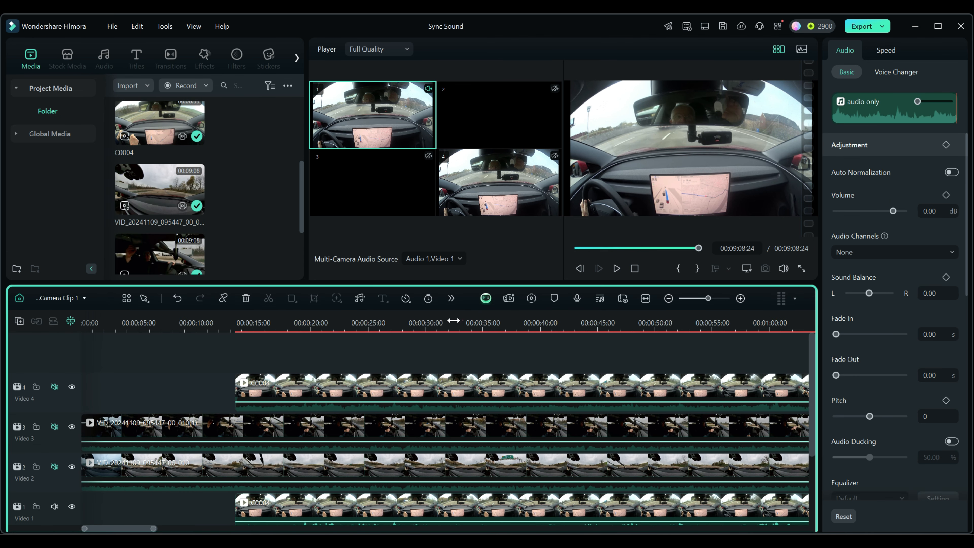
pyautogui.scroll(-2, 453, 320)
pyautogui.scroll(-2, 395, 352)
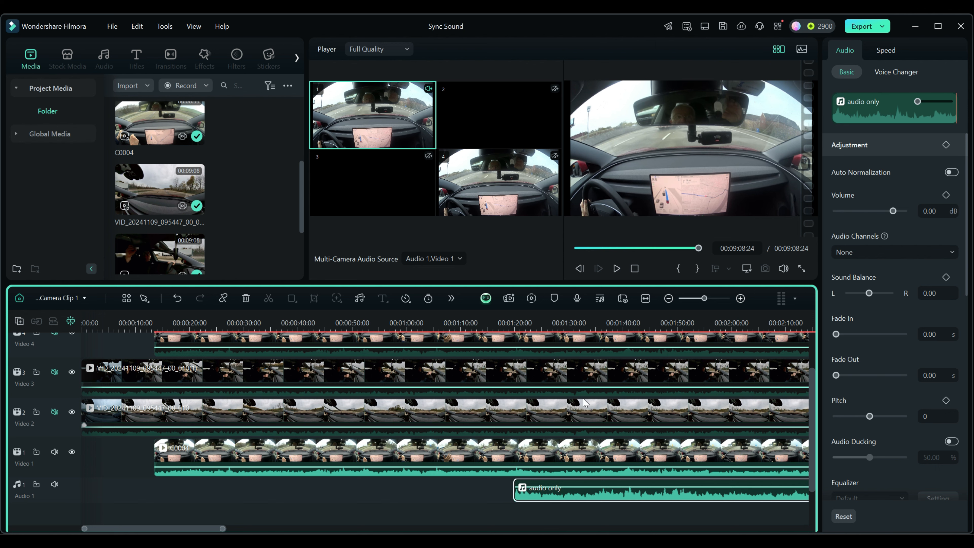
pyautogui.click(646, 298)
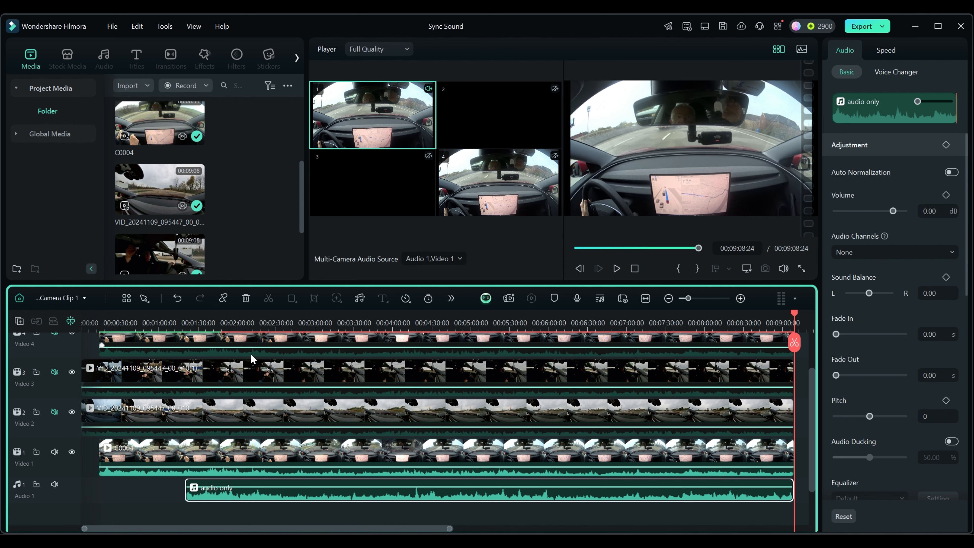
pyautogui.scroll(3, 252, 359)
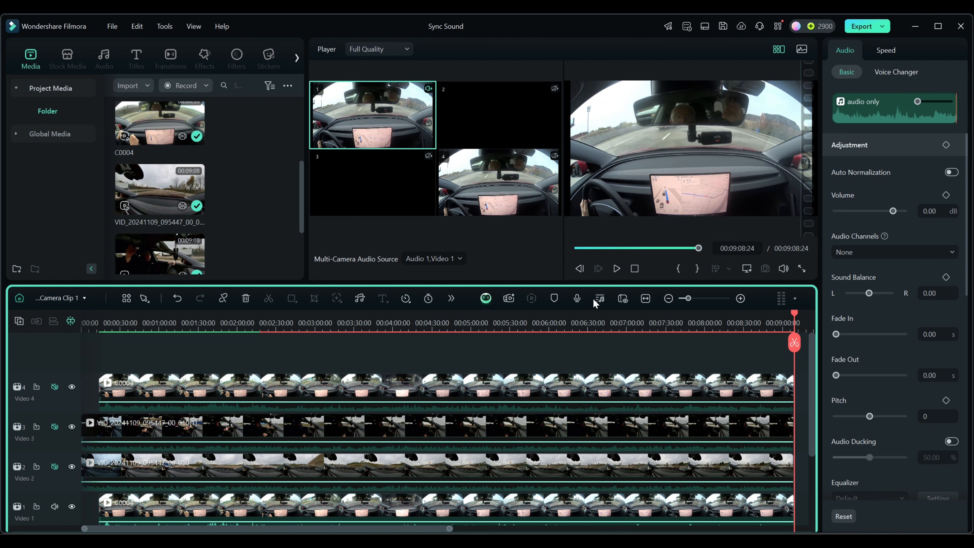
# Remove Video 1 from the multi-camera audio sources so that only Audio 1 is used.
pyautogui.click(635, 268)
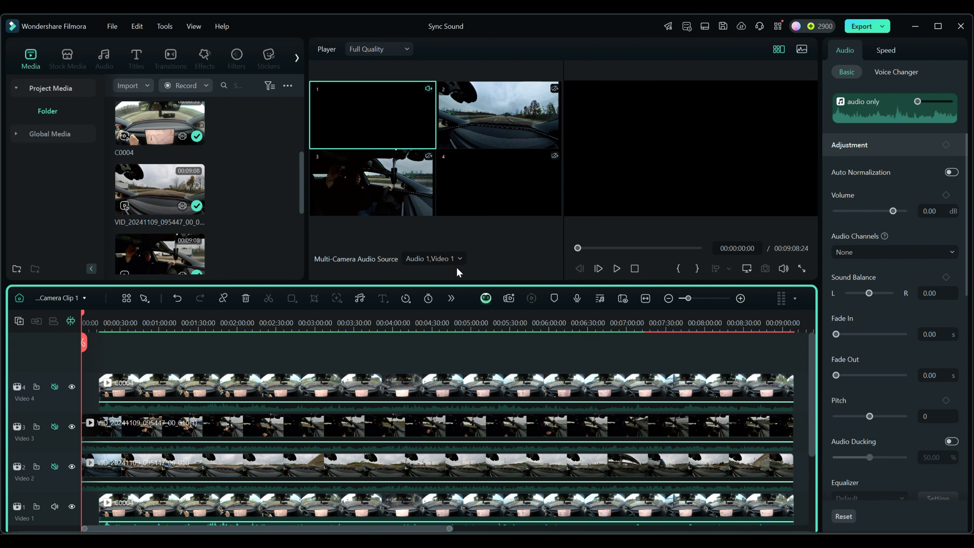
pyautogui.click(460, 258)
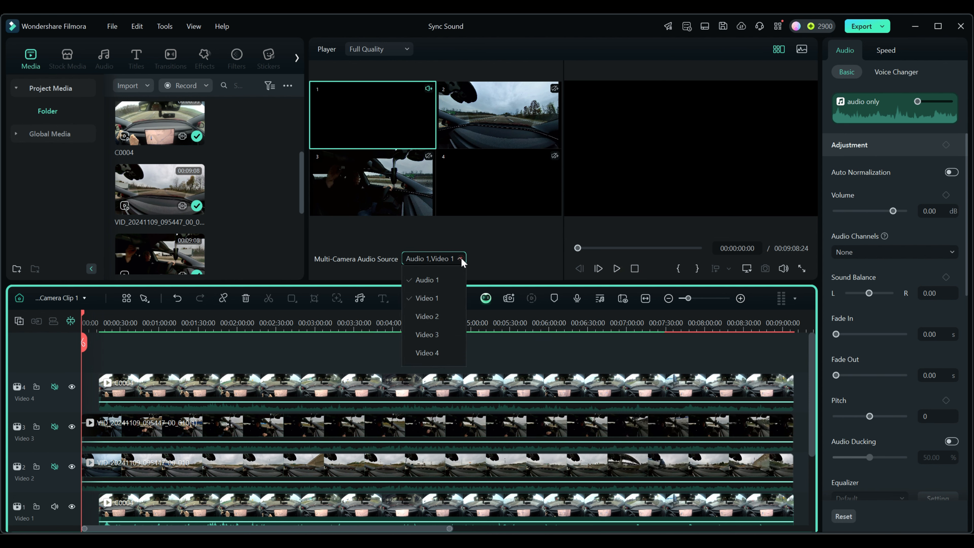
pyautogui.click(425, 297)
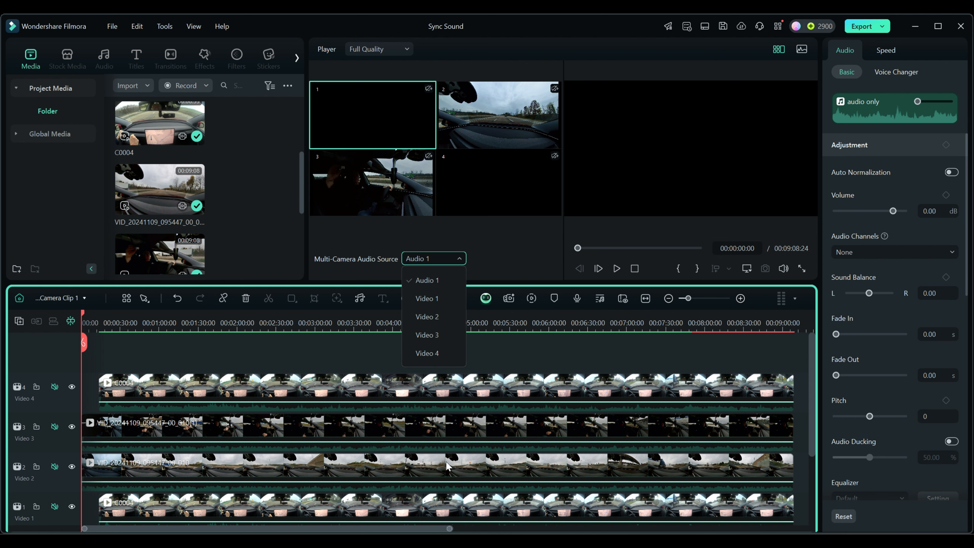
pyautogui.click(310, 364)
# Compare the audio only clip's start with the four video tracks and move the playhead before it, to about 00:00:59.
pyautogui.scroll(-3, 310, 365)
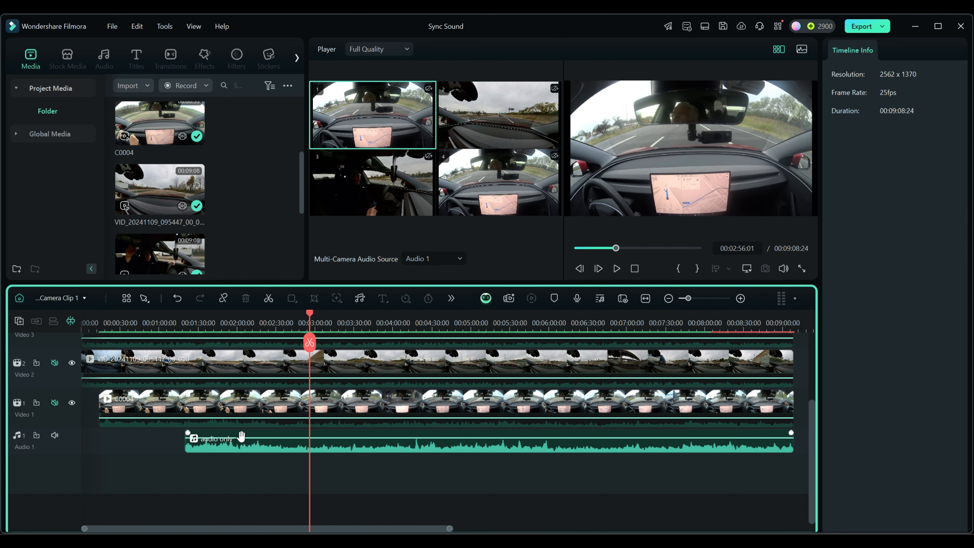
pyautogui.scroll(2, 251, 399)
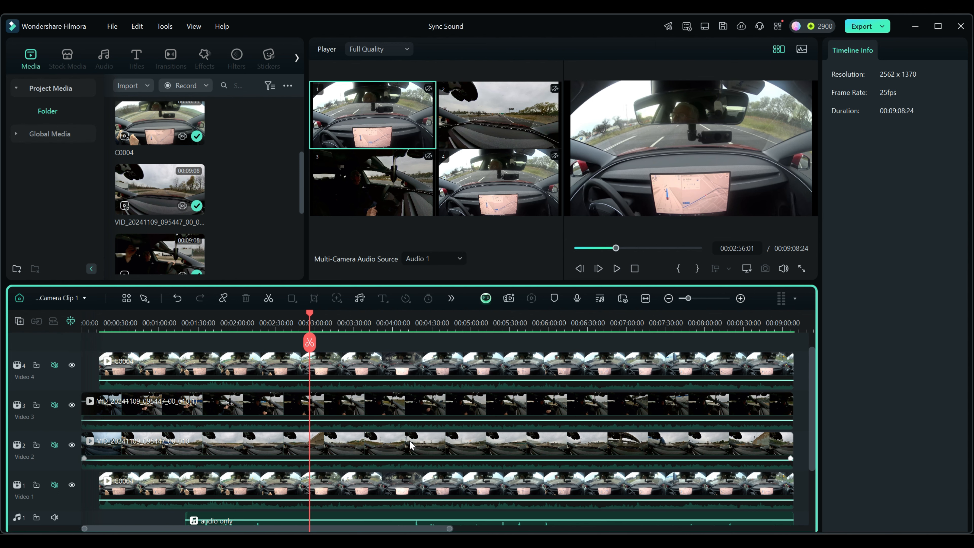
pyautogui.scroll(-2, 410, 445)
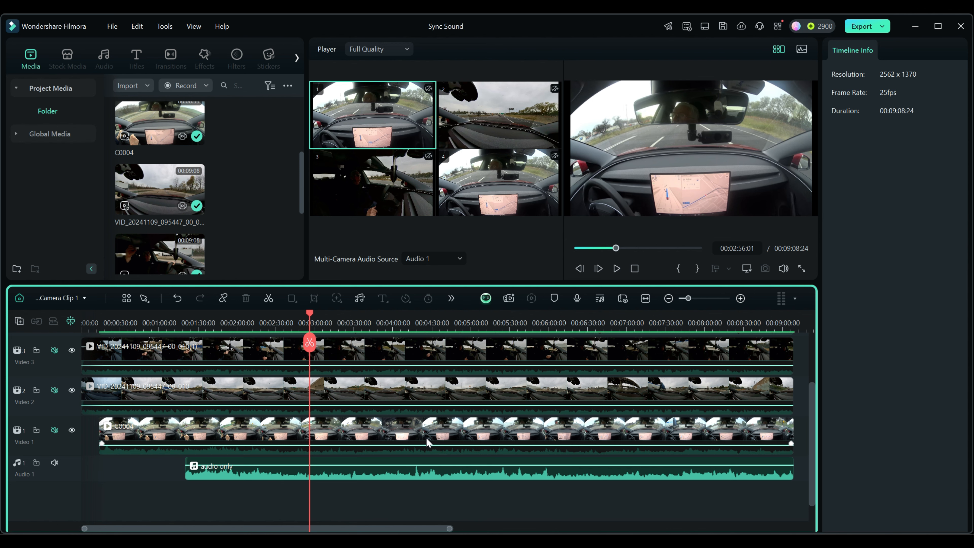
pyautogui.hotkey('ctrl', 'v')
pyautogui.scroll(-1, 427, 441)
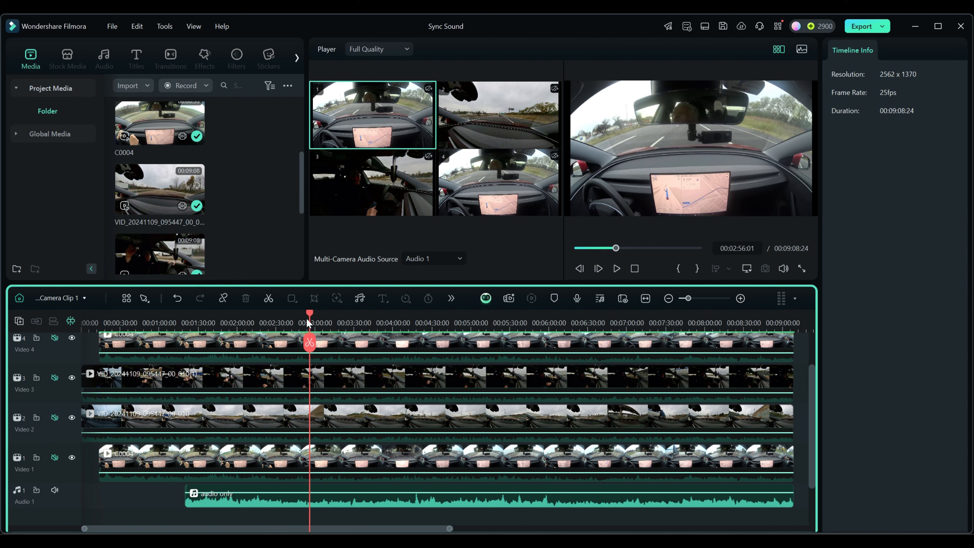
pyautogui.moveTo(310, 313); pyautogui.dragTo(159, 333)
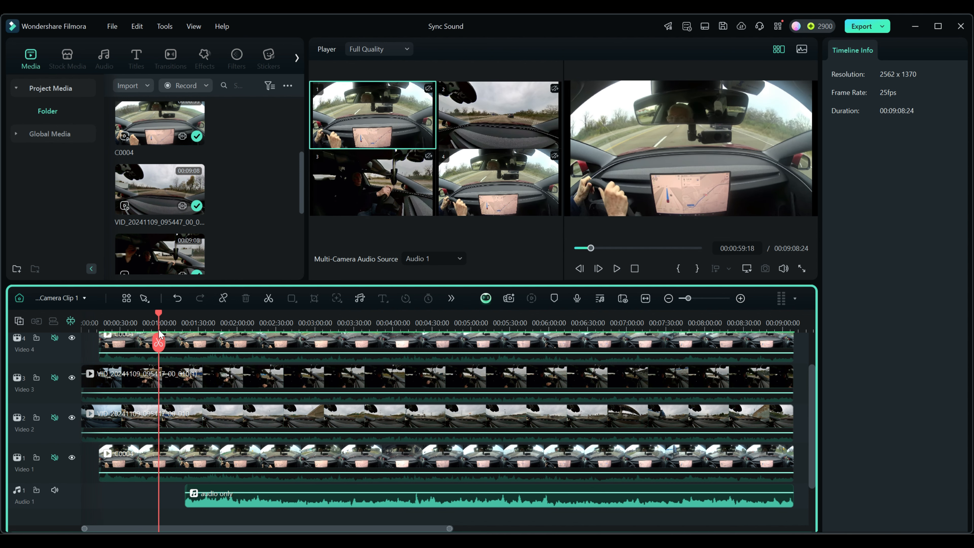